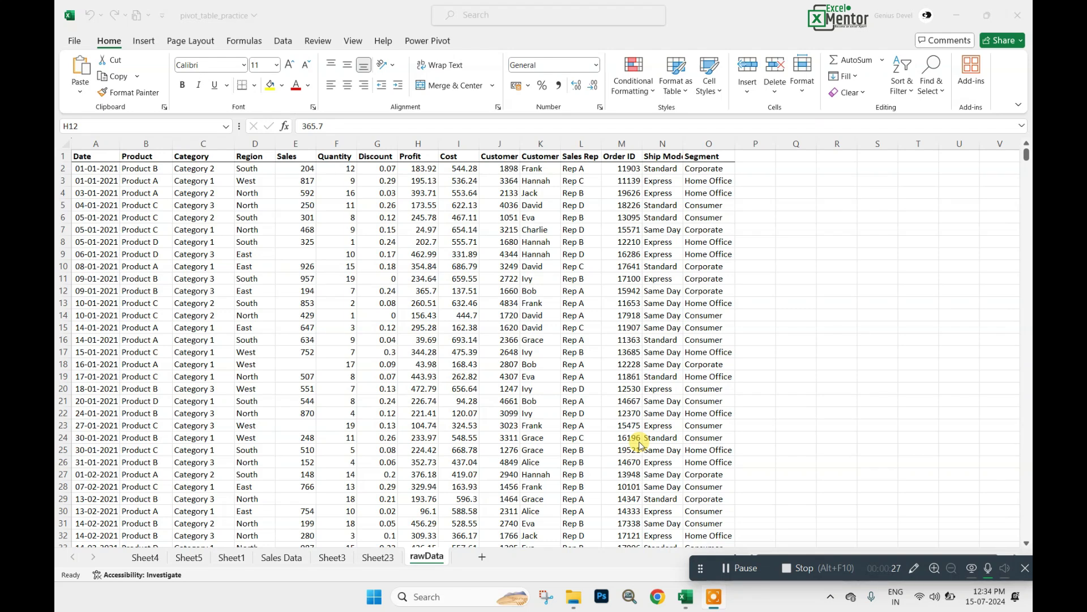
Create a pivot table on a new worksheet from the rawData range A1:O992.
left_click(424, 286)
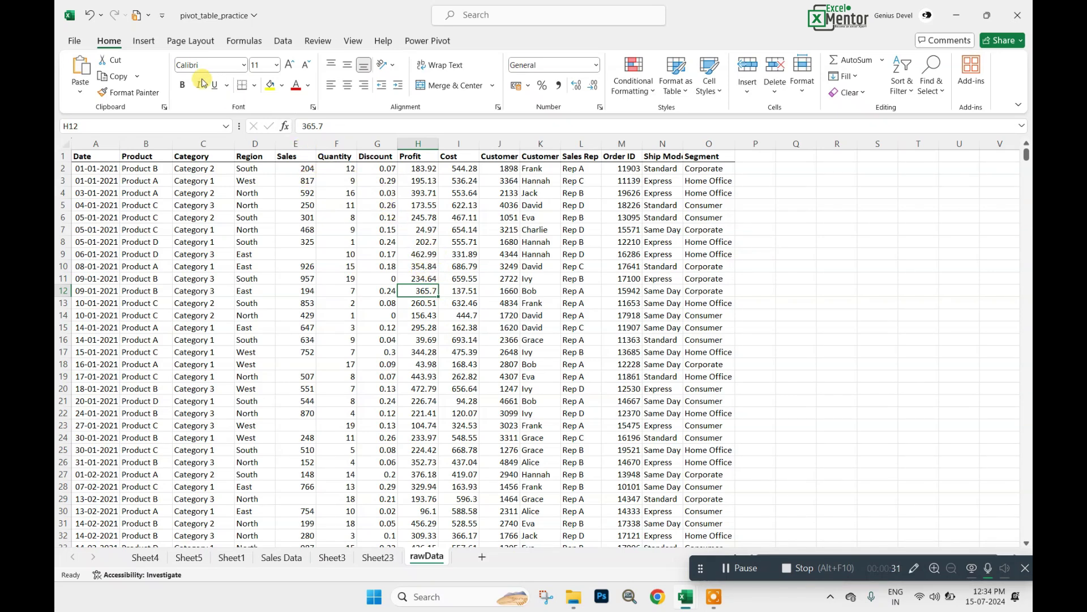
left_click(145, 42)
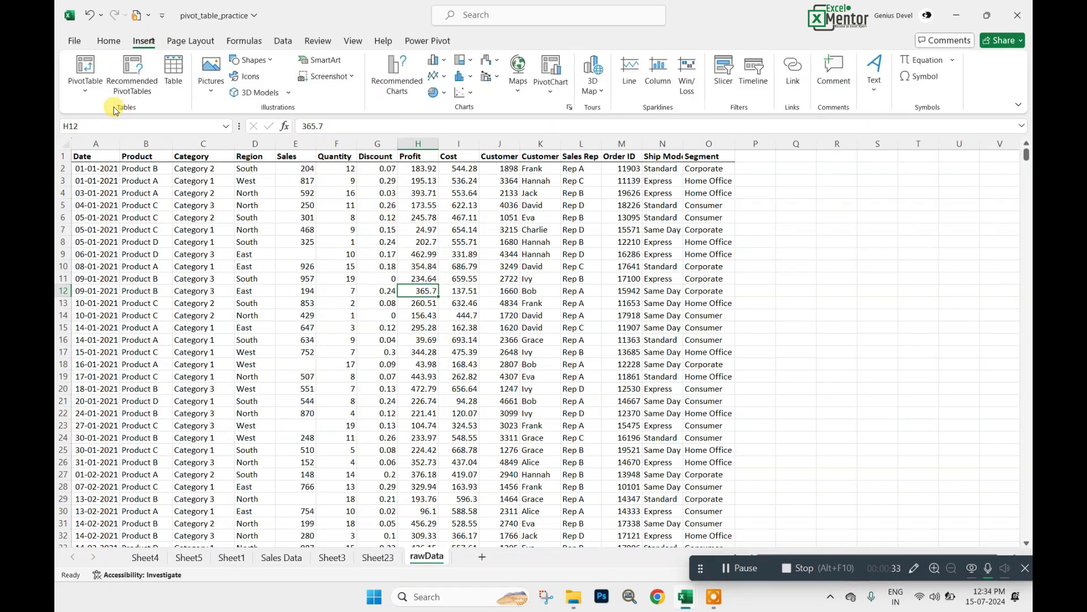
left_click(85, 79)
left_click(107, 111)
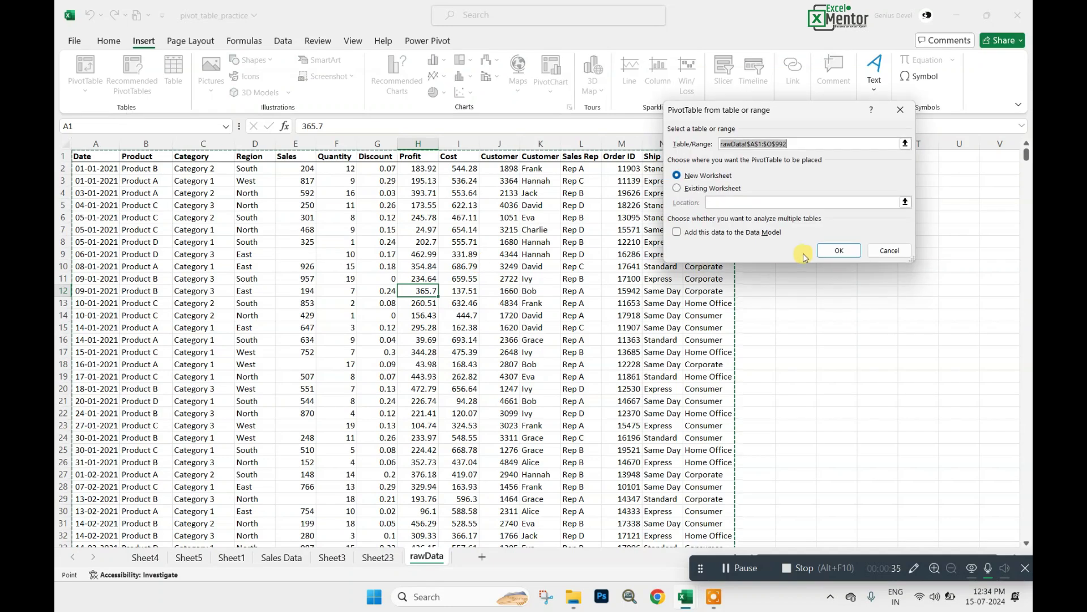
left_click(831, 244)
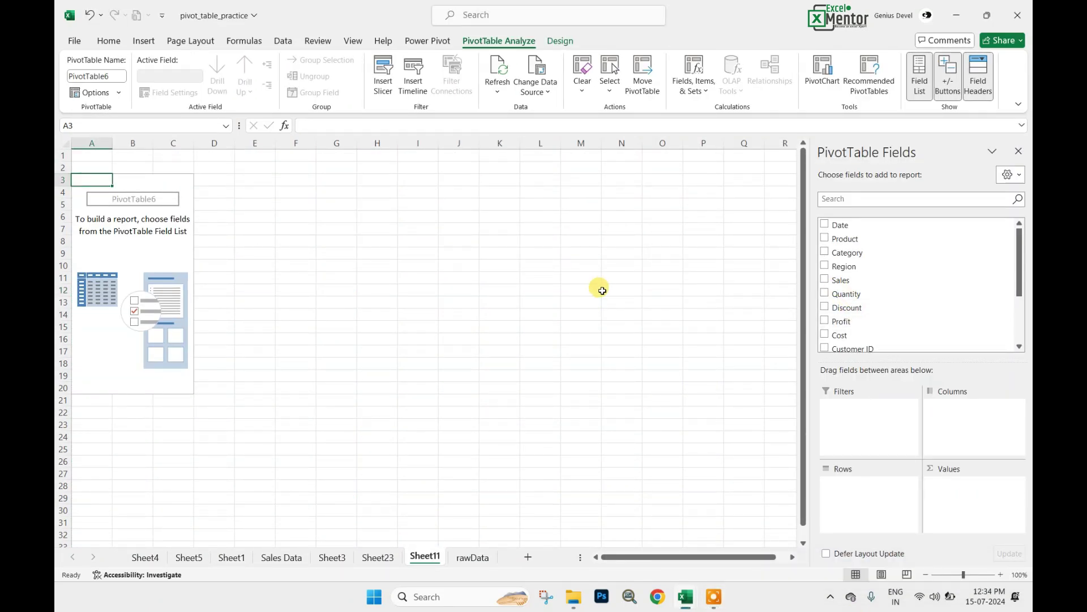
Build the pivot report with Sales Rep as the row field and the sum of Sales as the values.
left_click(120, 240)
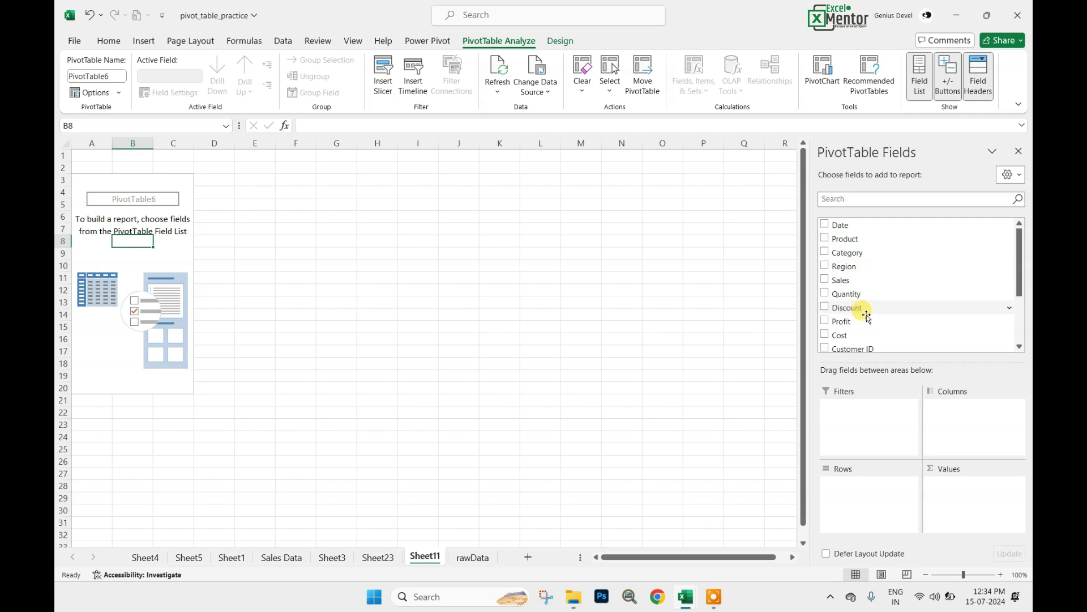
scroll(858, 311, "down", 3)
left_click_drag(855, 292, 867, 502)
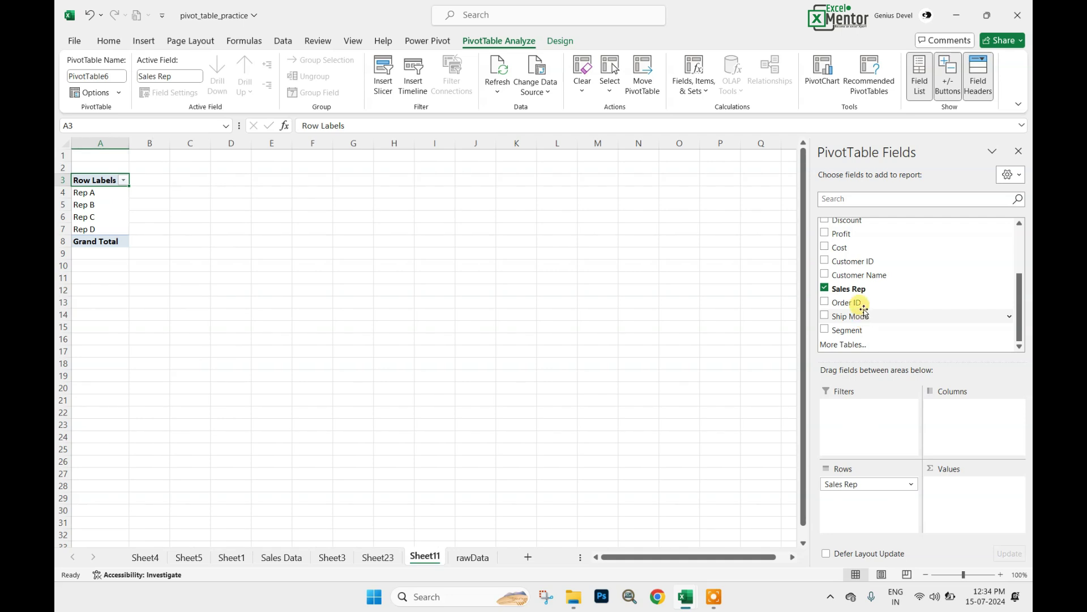
scroll(856, 305, "up", 2)
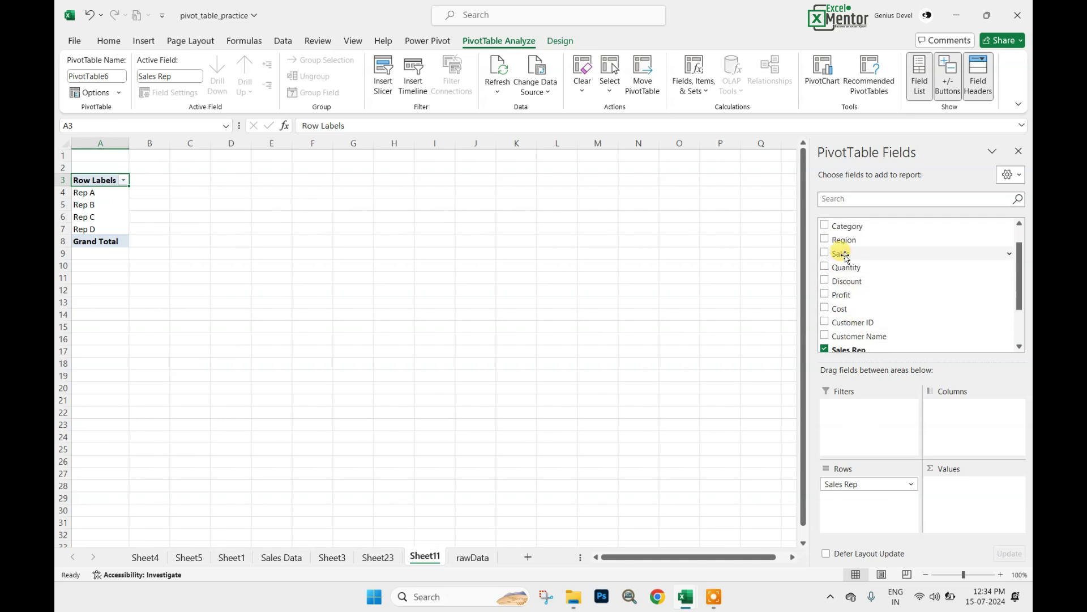
left_click_drag(842, 253, 943, 504)
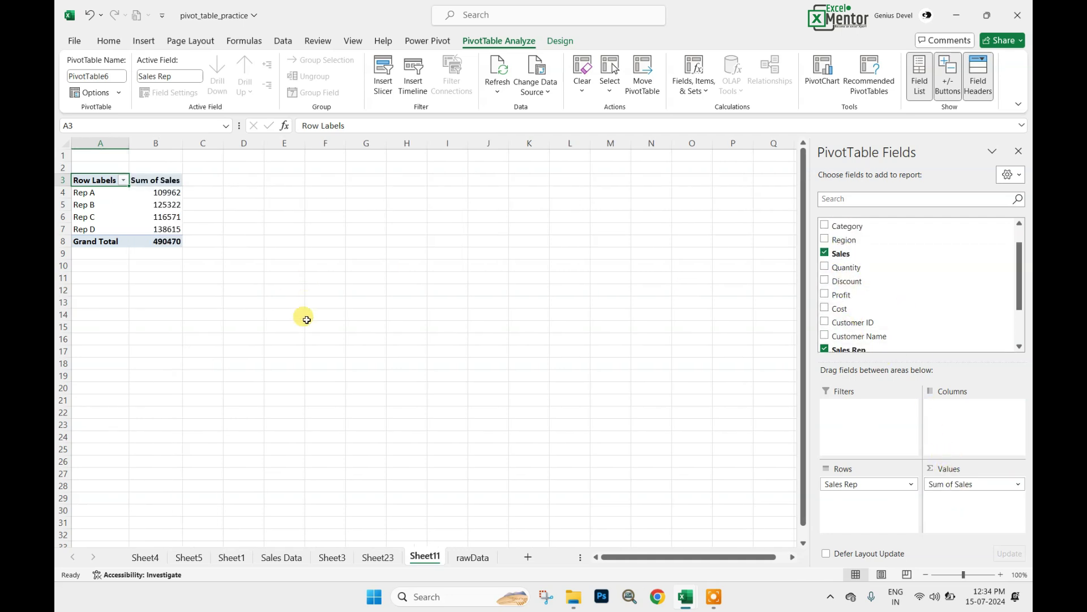
scroll(210, 272, "up", 4, "ctrl")
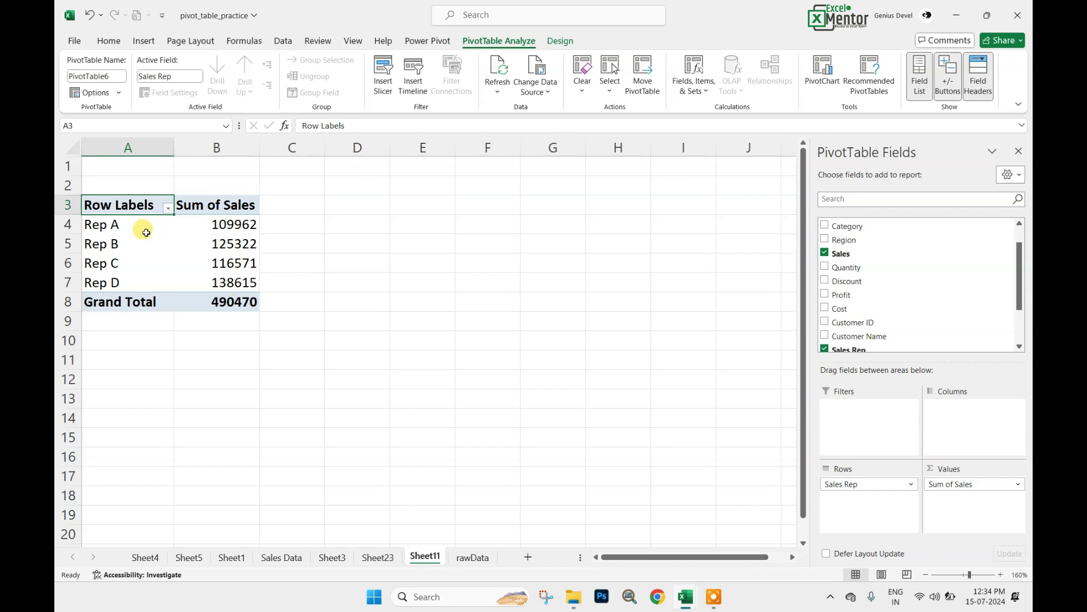
left_click_drag(128, 225, 131, 277)
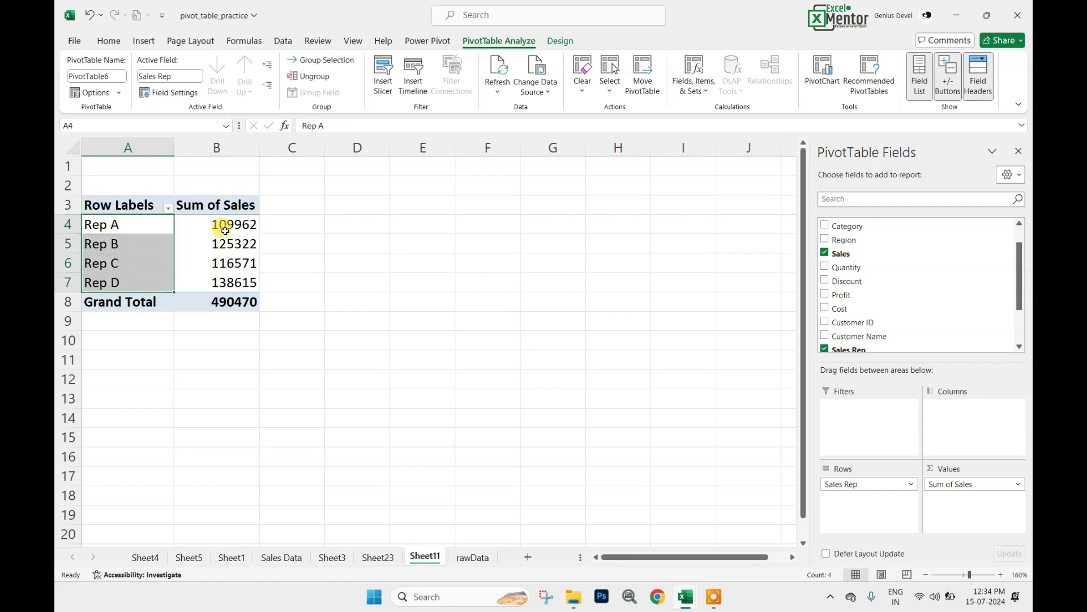
left_click_drag(221, 224, 226, 282)
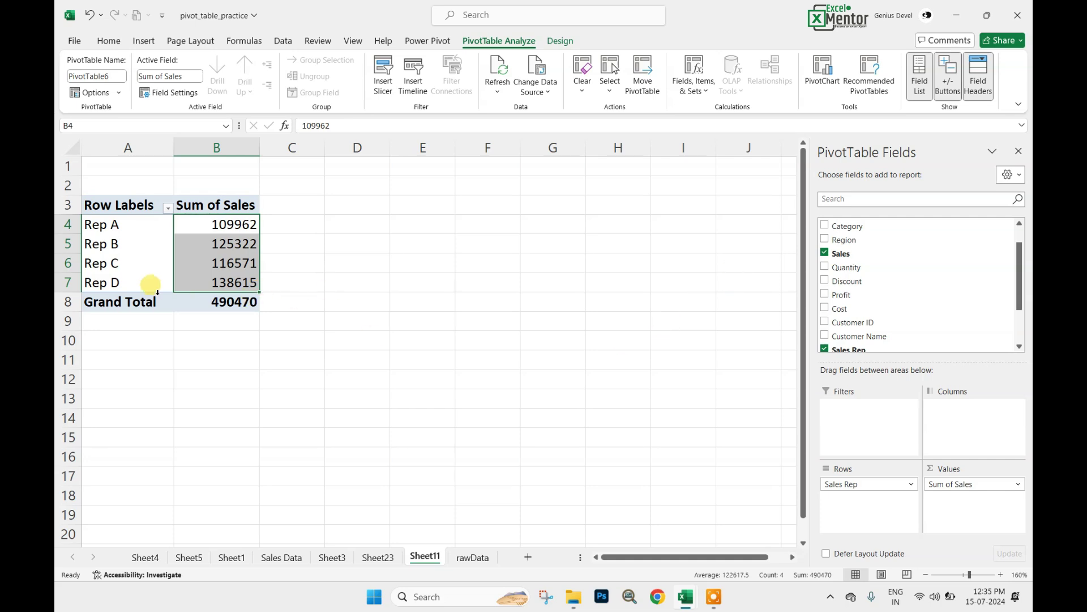
left_click(191, 261)
Add Category as a second row field beneath Sales Rep in the pivot table.
scroll(875, 266, "up", 1)
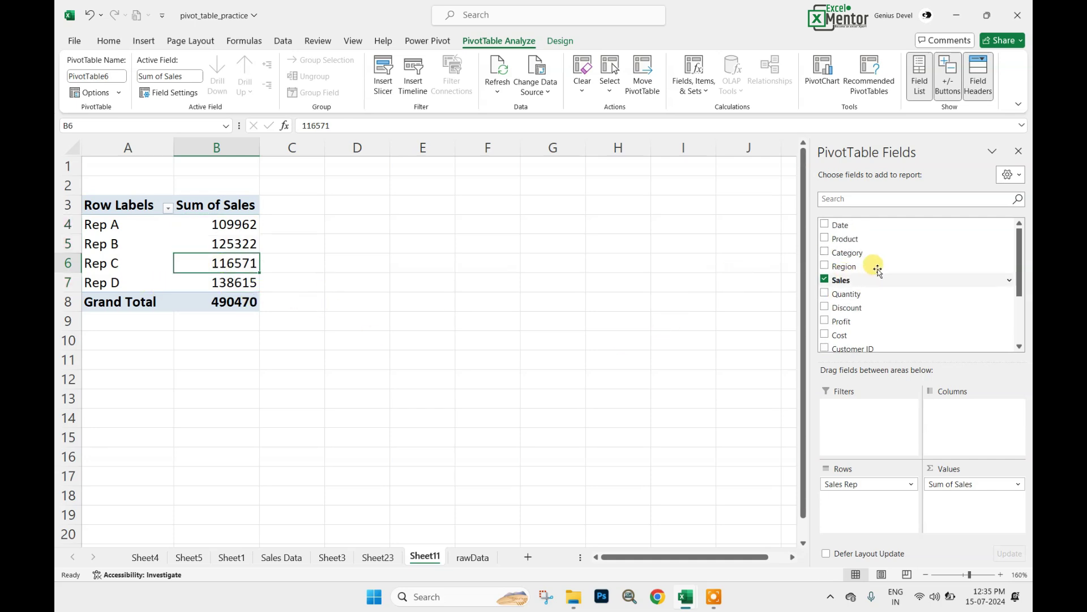
left_click_drag(877, 271, 863, 507)
scroll(187, 241, "down", 1)
scroll(131, 222, "up", 1)
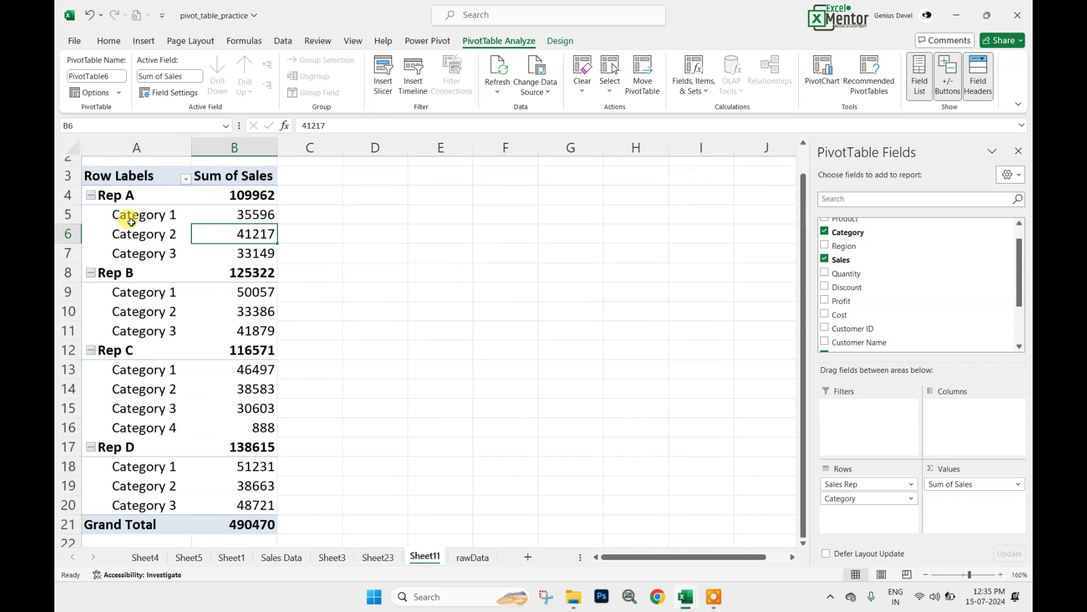
Examine the category sales under each sales rep and the empty column beside the pivot table.
scroll(131, 222, "up", 1)
left_click(118, 225)
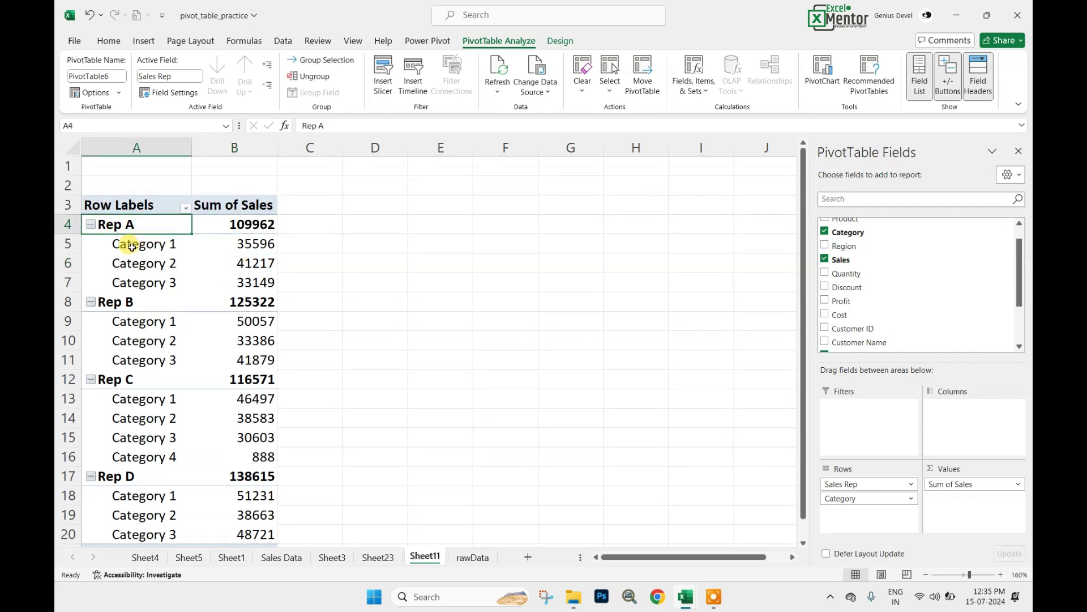
left_click_drag(132, 247, 136, 290)
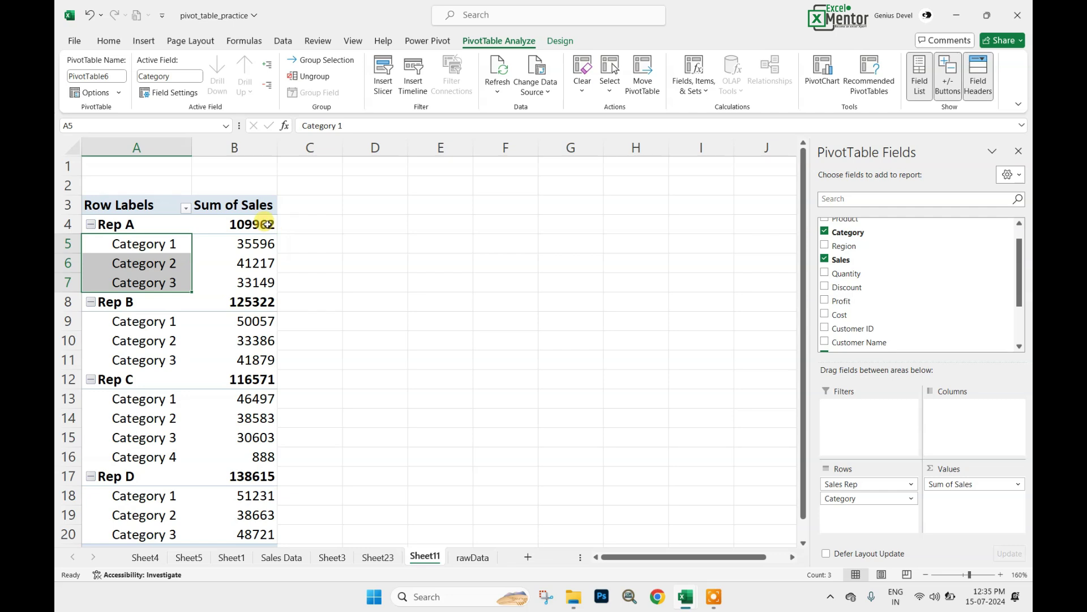
left_click(125, 225)
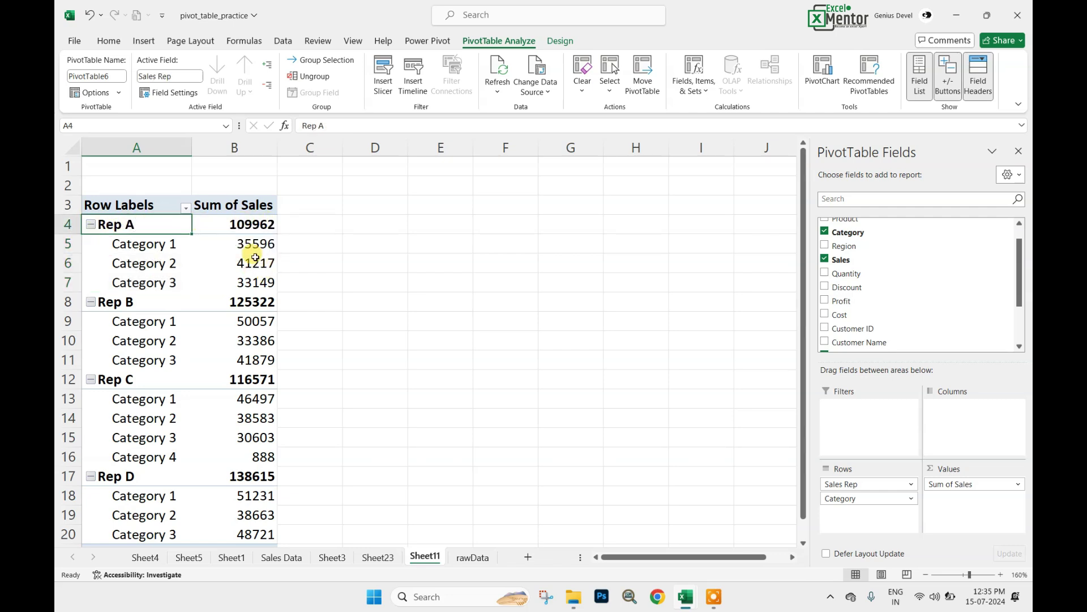
mouse_move(253, 247)
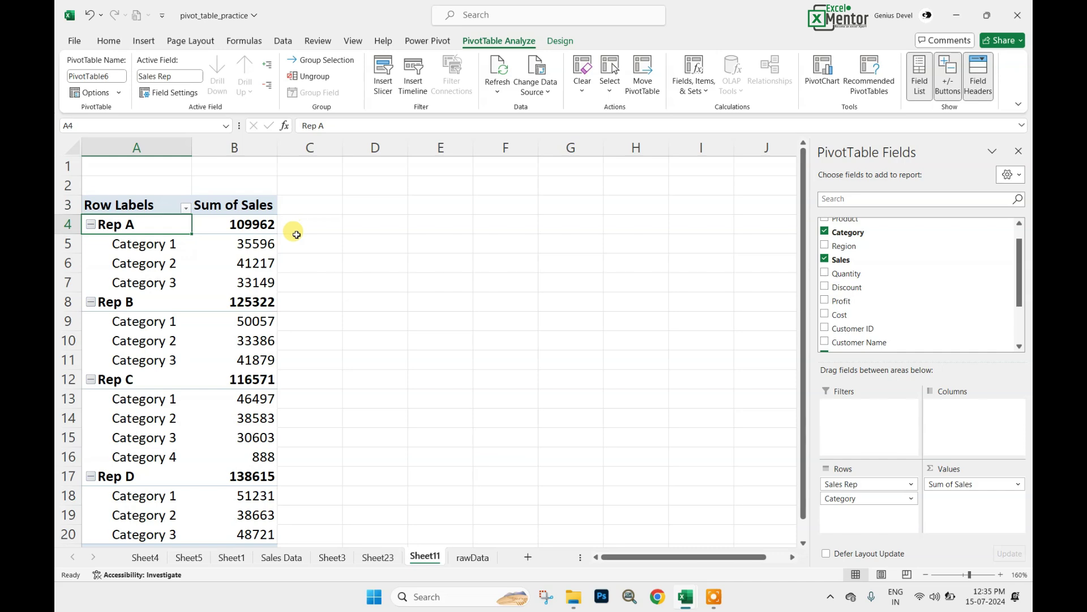
left_click_drag(294, 211, 317, 515)
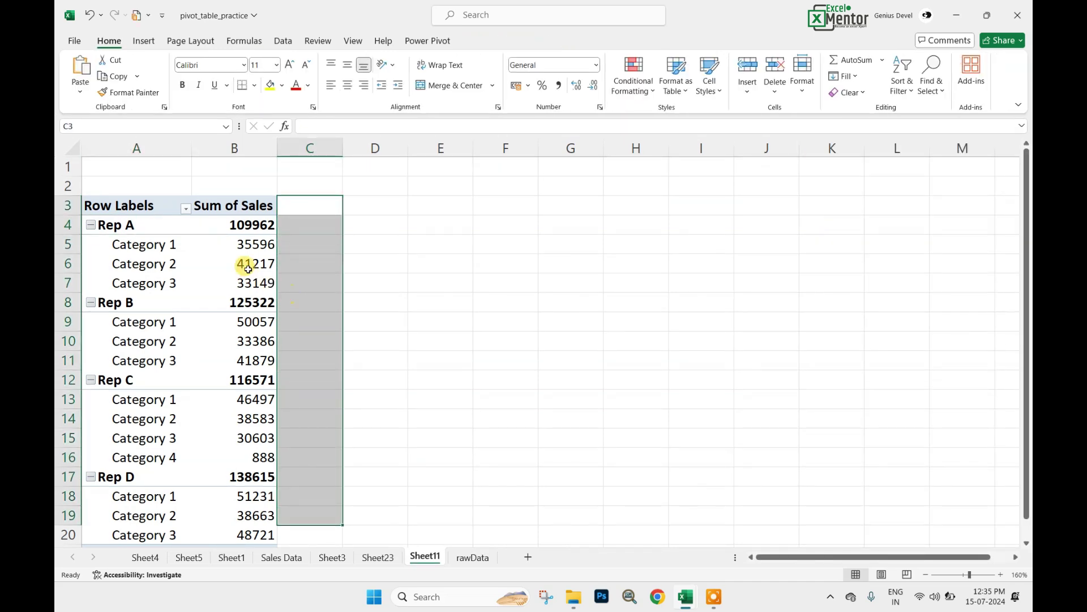
left_click(248, 269)
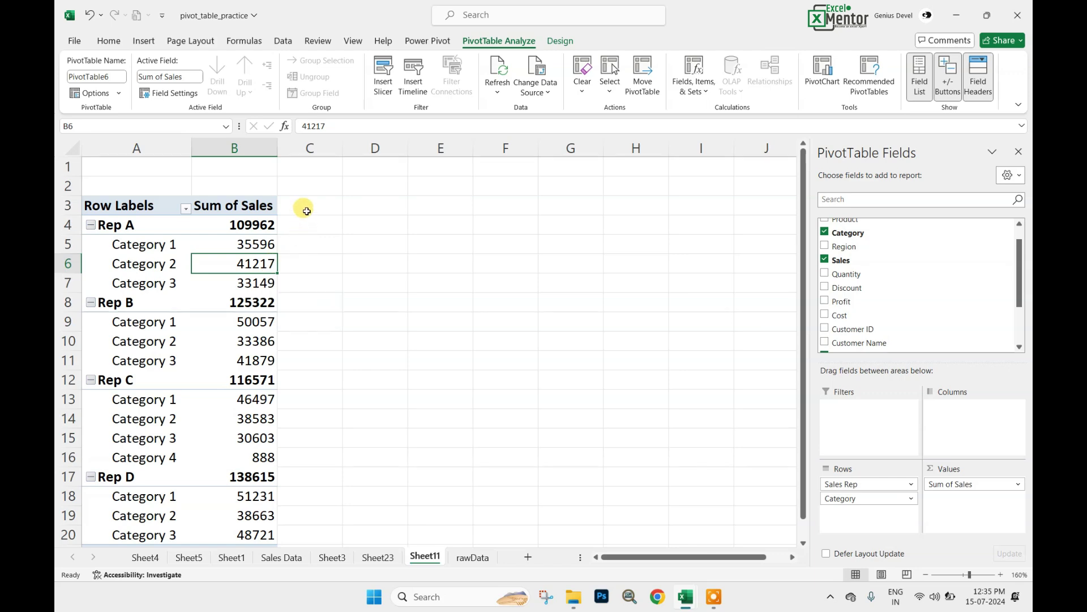
left_click_drag(306, 211, 296, 433)
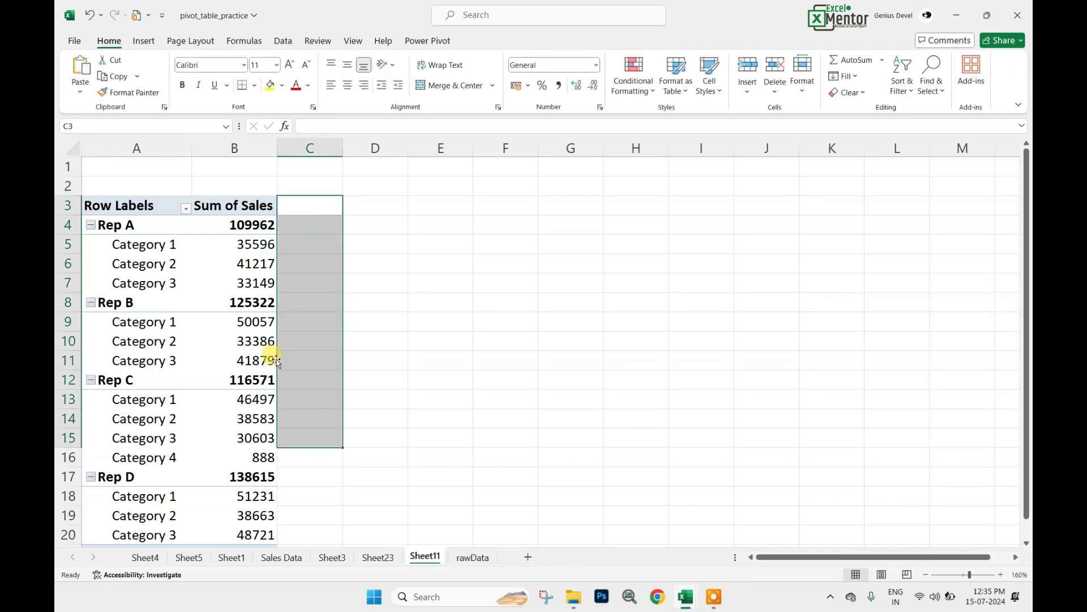
scroll(184, 314, "down", 1)
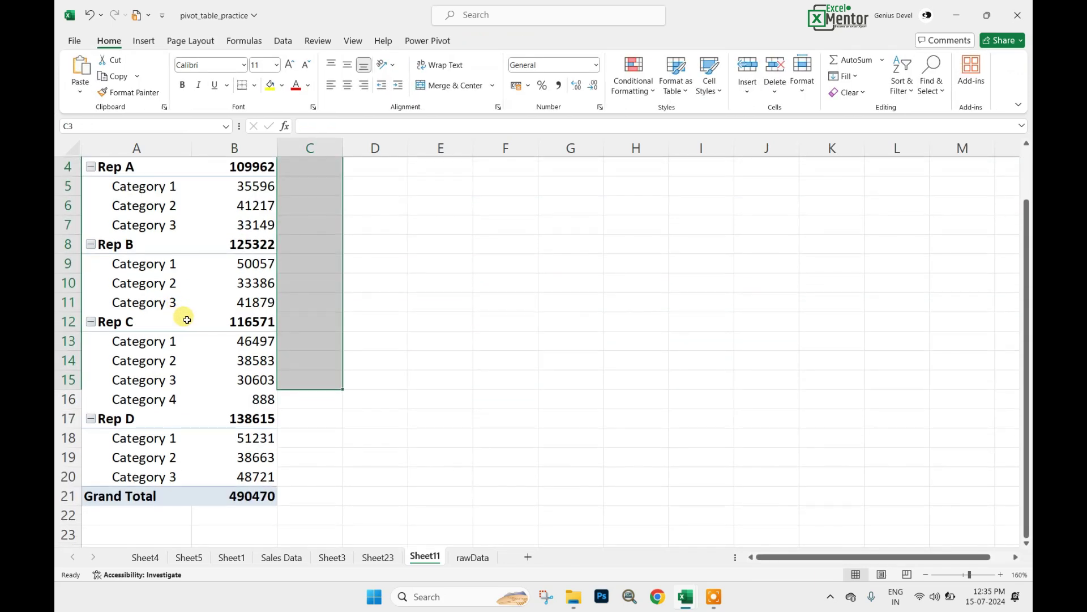
scroll(194, 319, "up", 1)
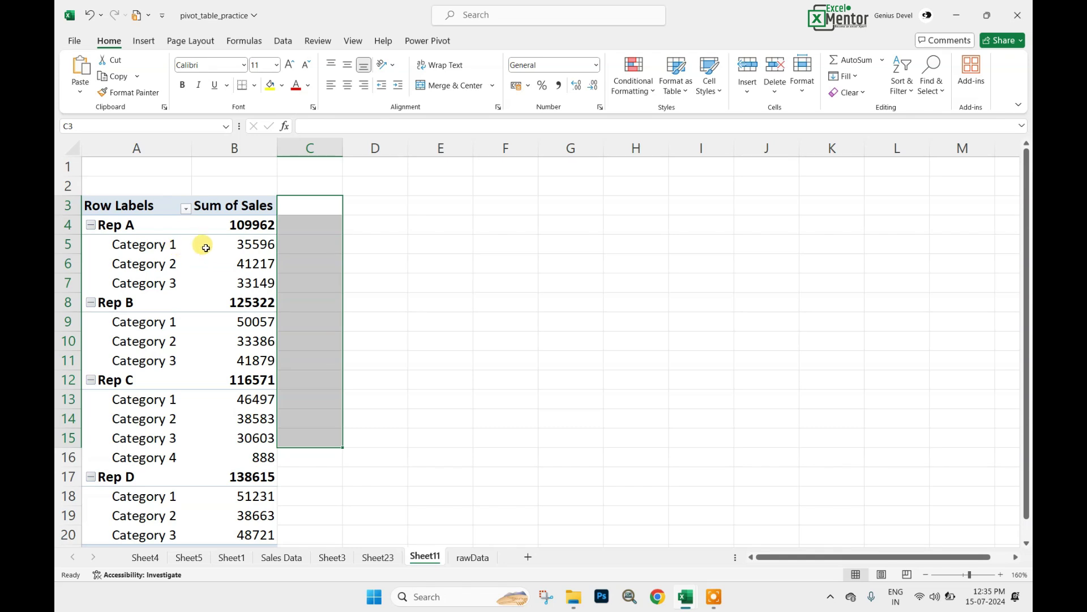
left_click(256, 241)
left_click(254, 264)
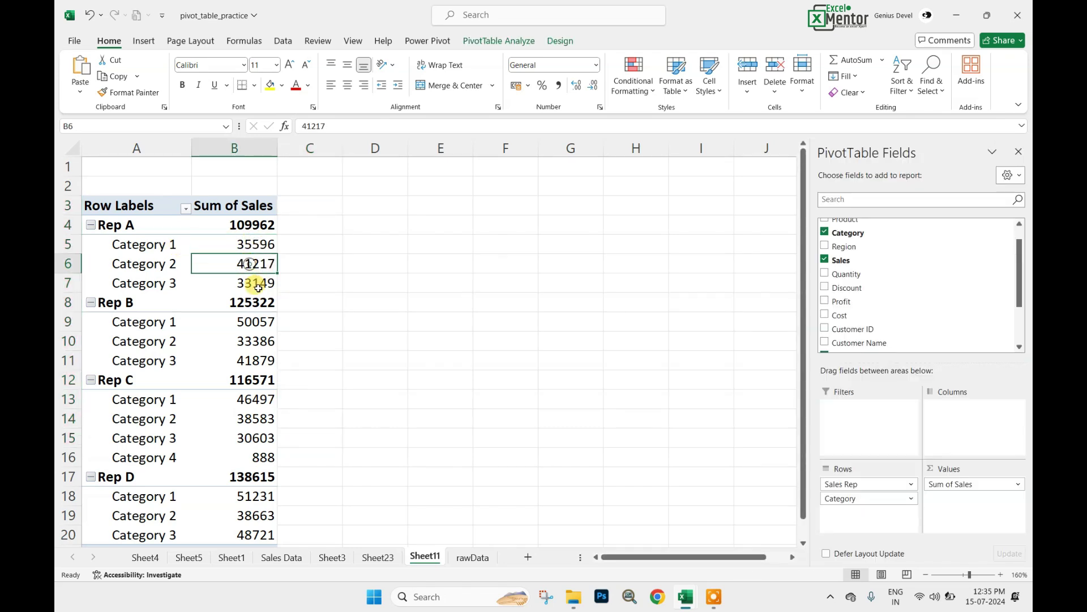
left_click(256, 285)
mouse_move(258, 286)
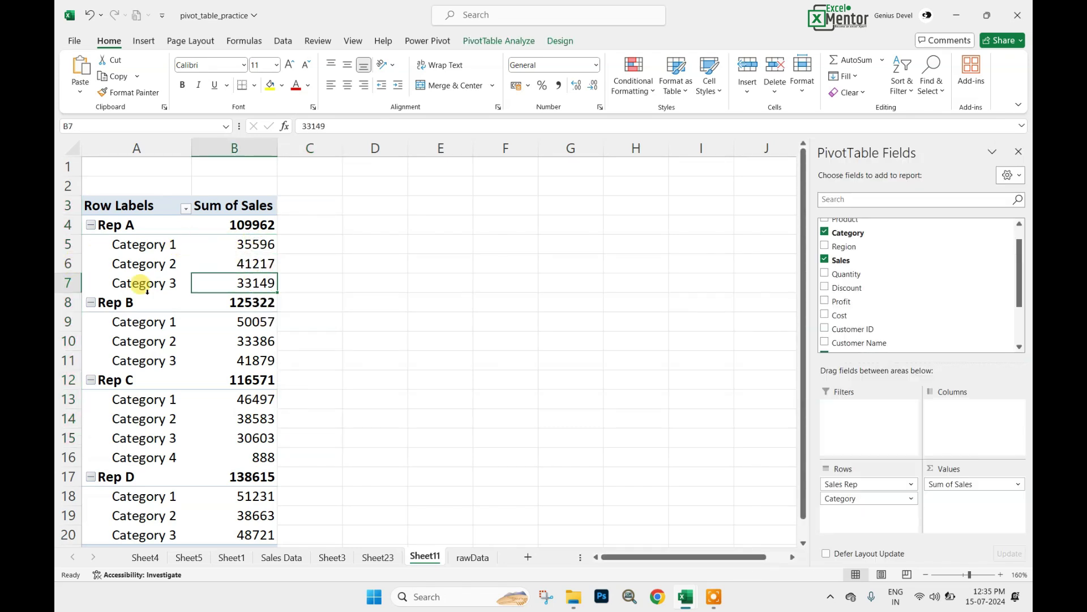
Remove the Category field from the pivot table's rows and review the sales total of each rep.
left_click_drag(856, 501, 362, 308)
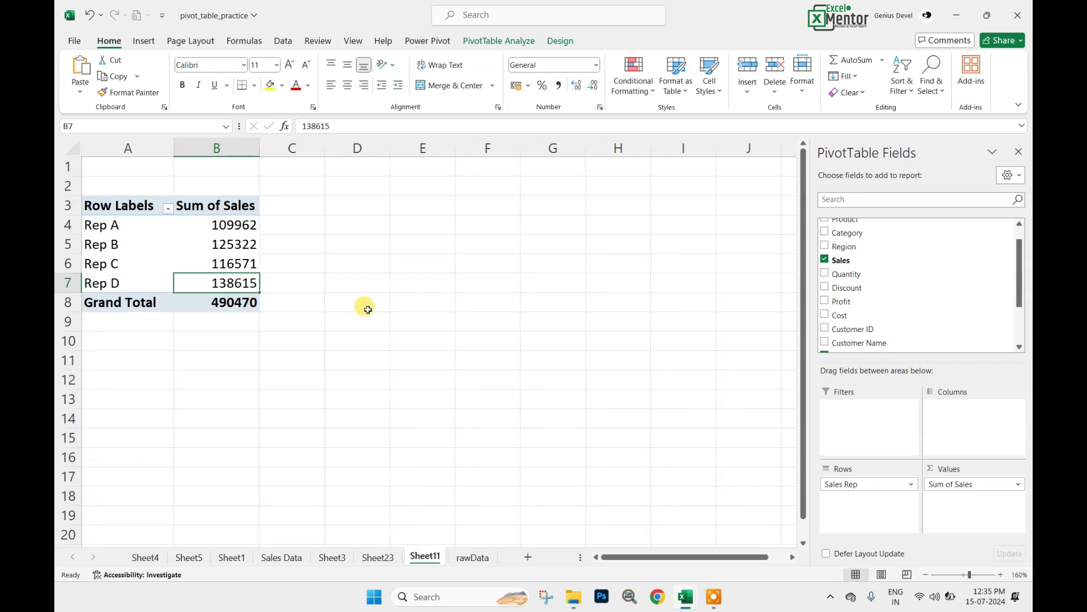
mouse_move(229, 254)
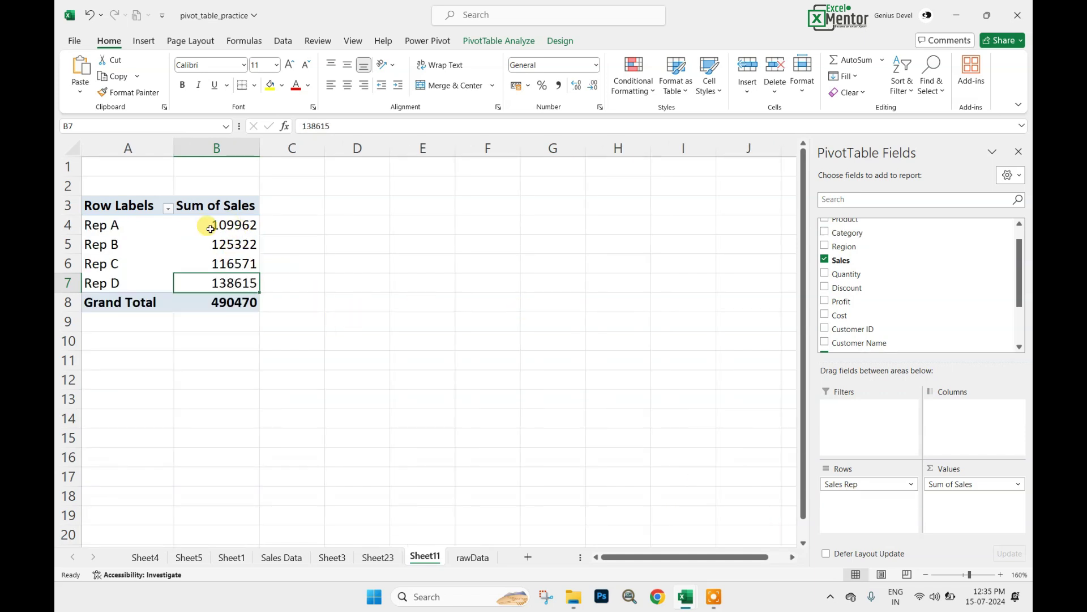
left_click(149, 228)
left_click(248, 262)
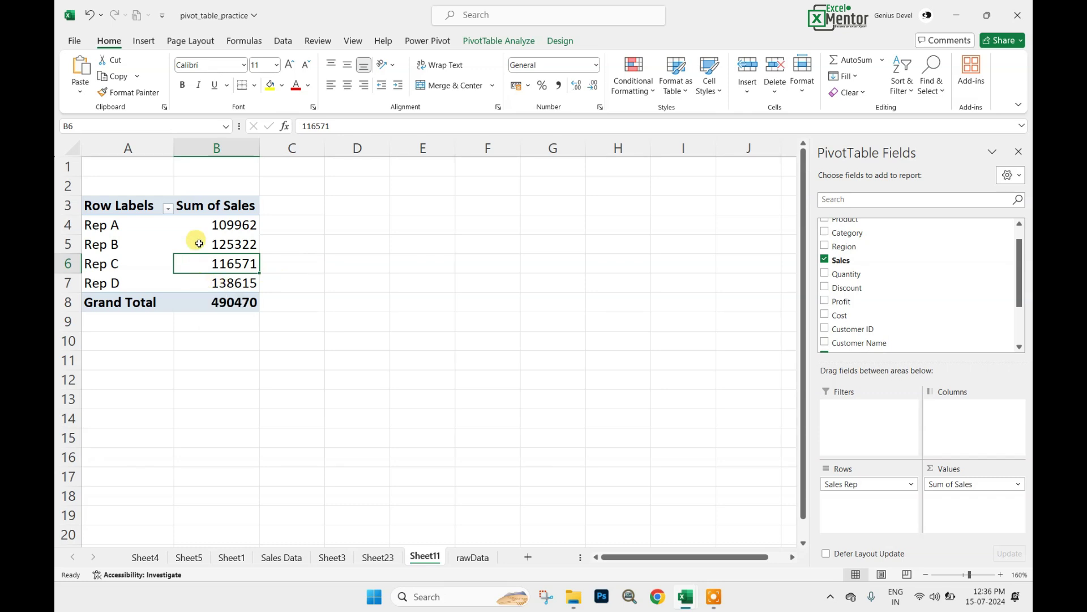
left_click(219, 226)
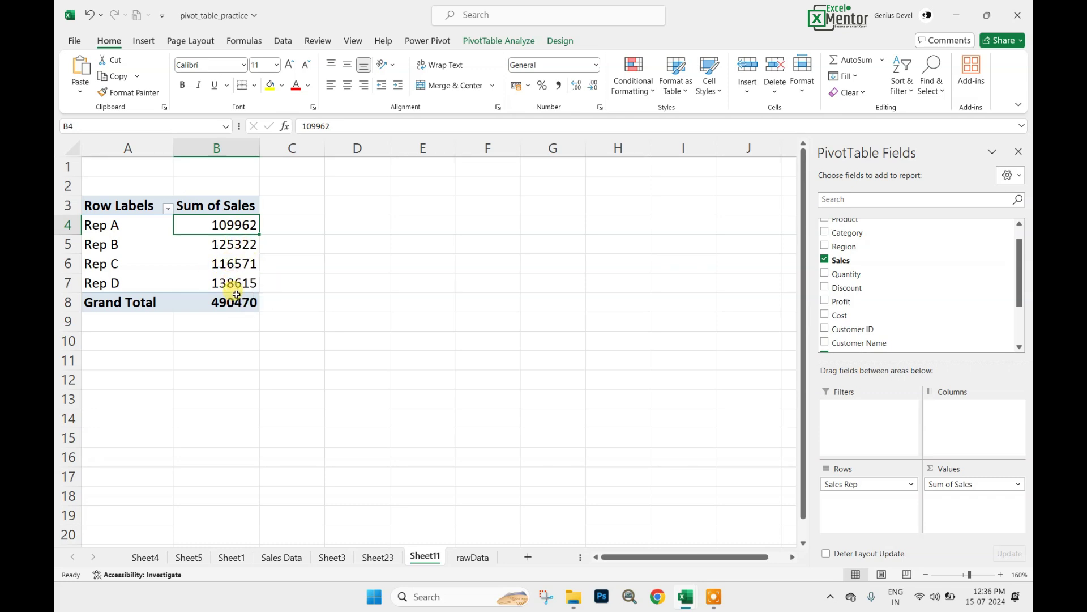
mouse_move(226, 288)
mouse_move(247, 252)
left_click(238, 256)
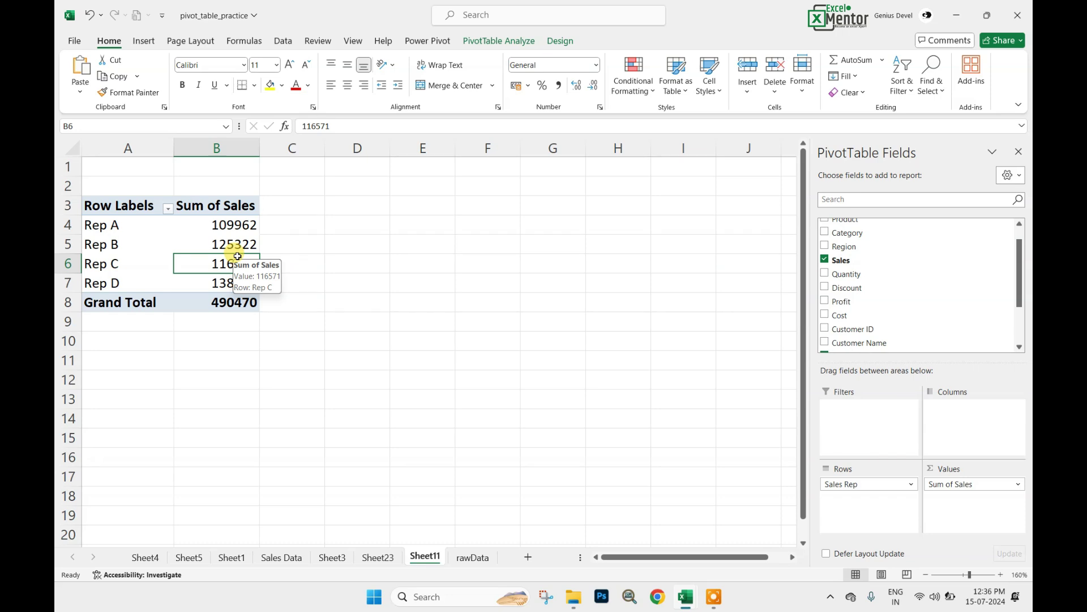
Start a new calculated field for the pivot table and name it Incentive.
left_click(236, 226)
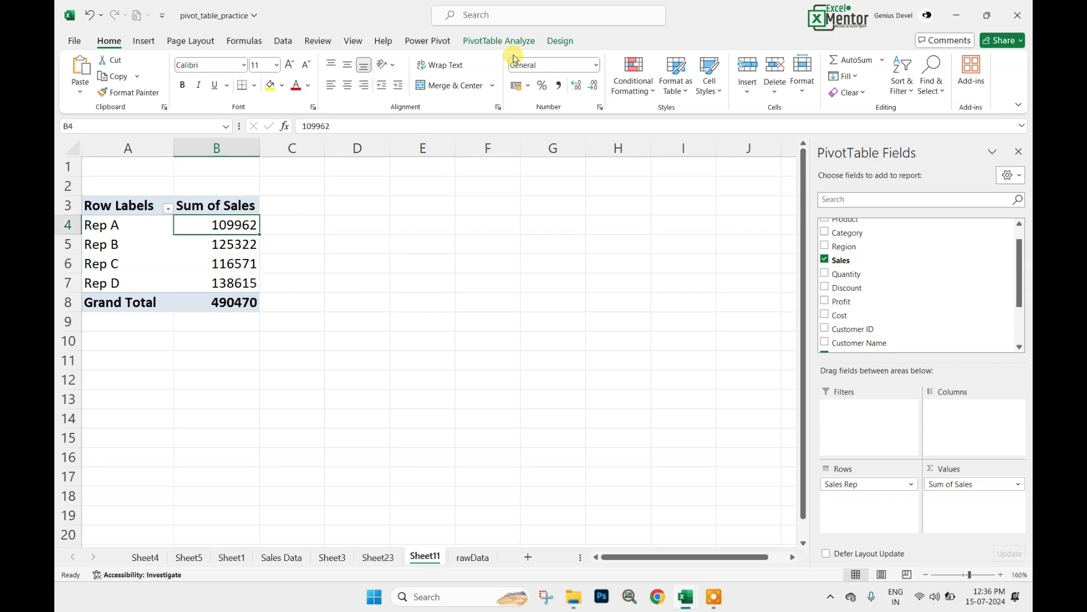
left_click(501, 40)
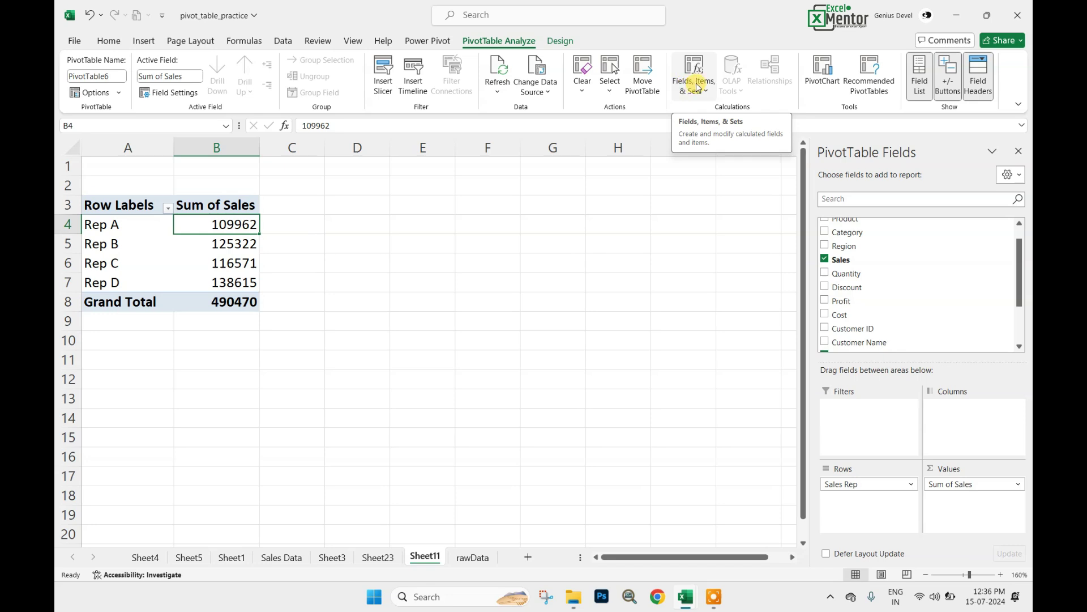
left_click(706, 101)
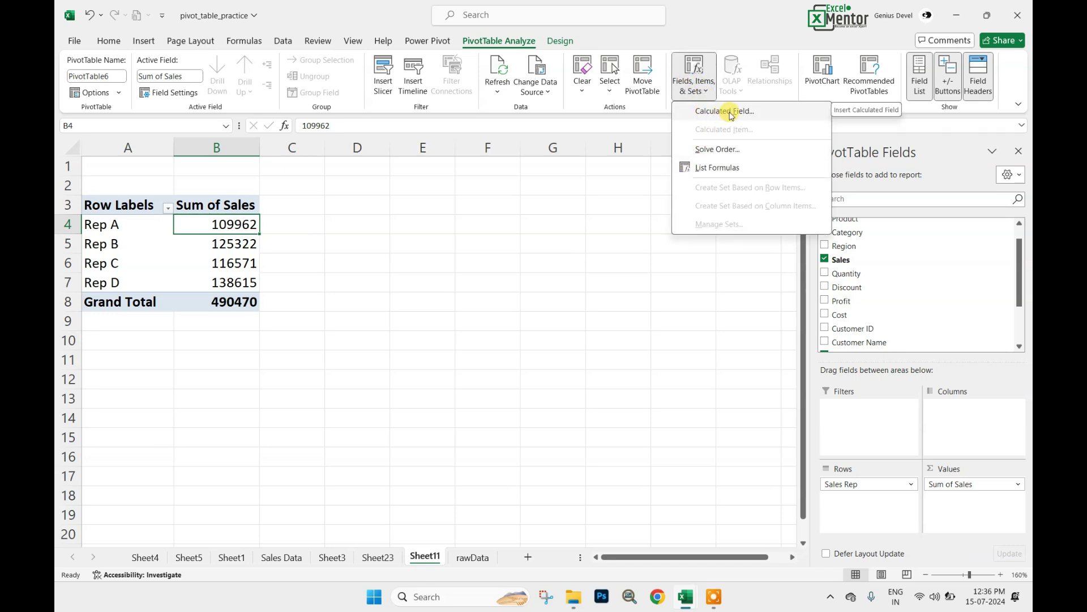
left_click(721, 113)
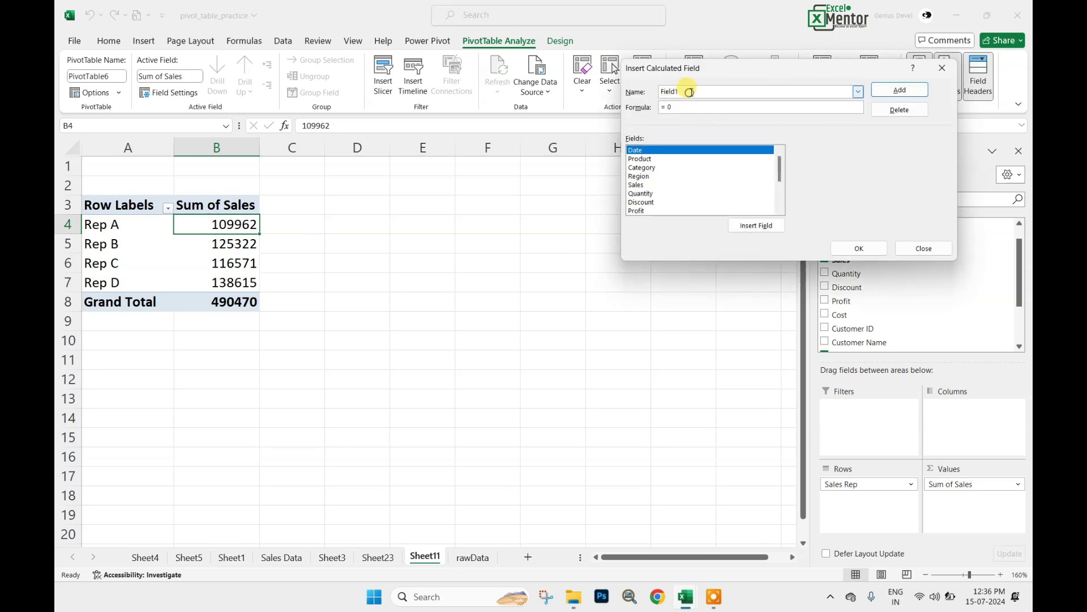
left_click(721, 92)
key("BackSpace")
key("BackSpace")
key("BackSpace")
key("BackSpace")
key("BackSpace")
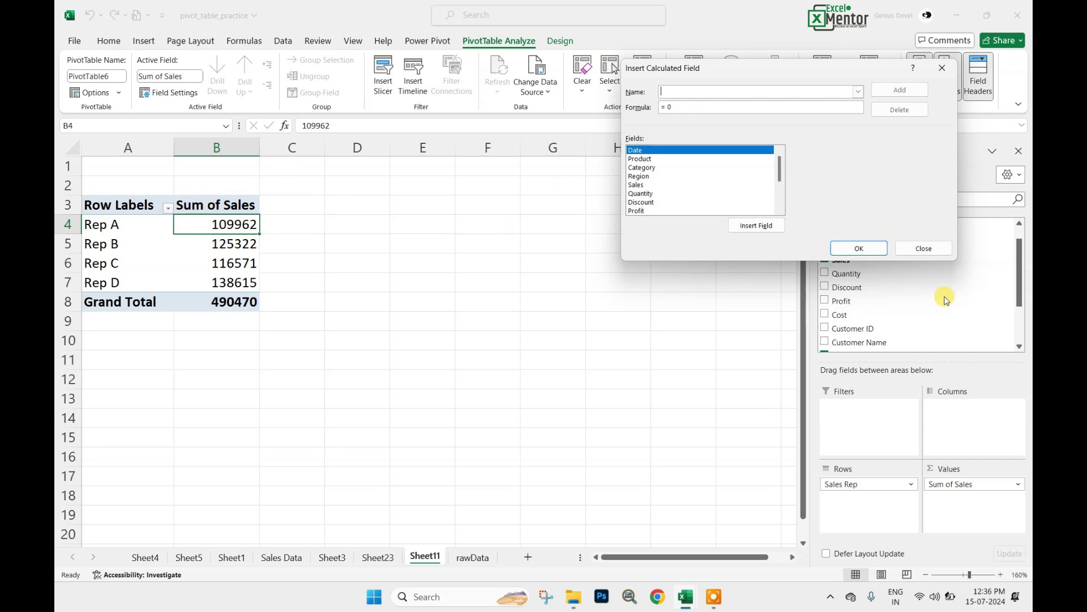
type("Incentive")
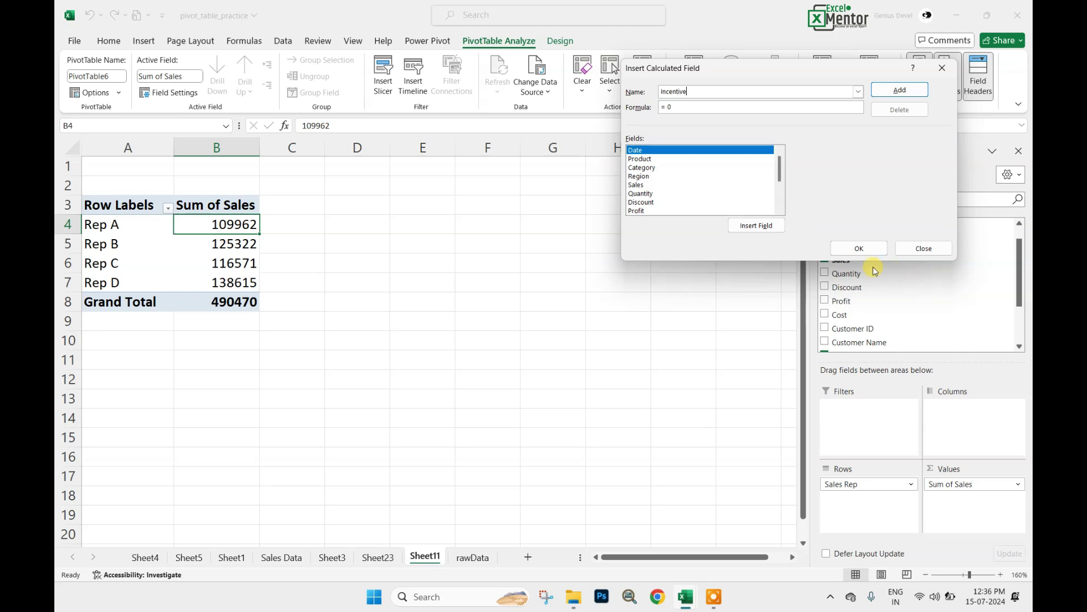
Set the Incentive field's formula to =if(Sales >= 120000, Sales*10%, Sales*5%).
left_click(669, 105)
type("if(")
left_click(649, 186)
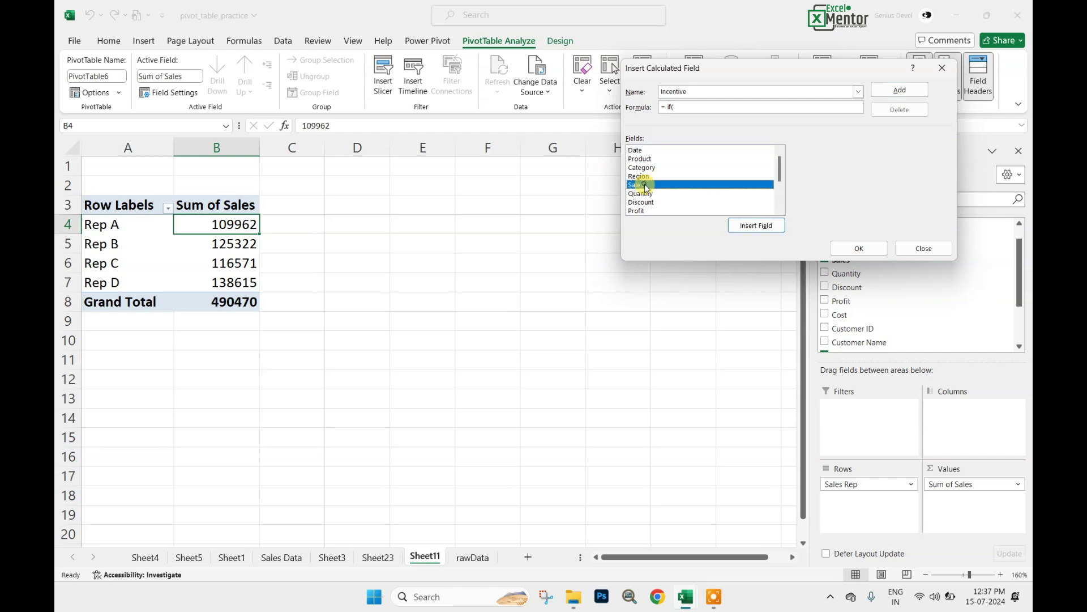
double_click(645, 186)
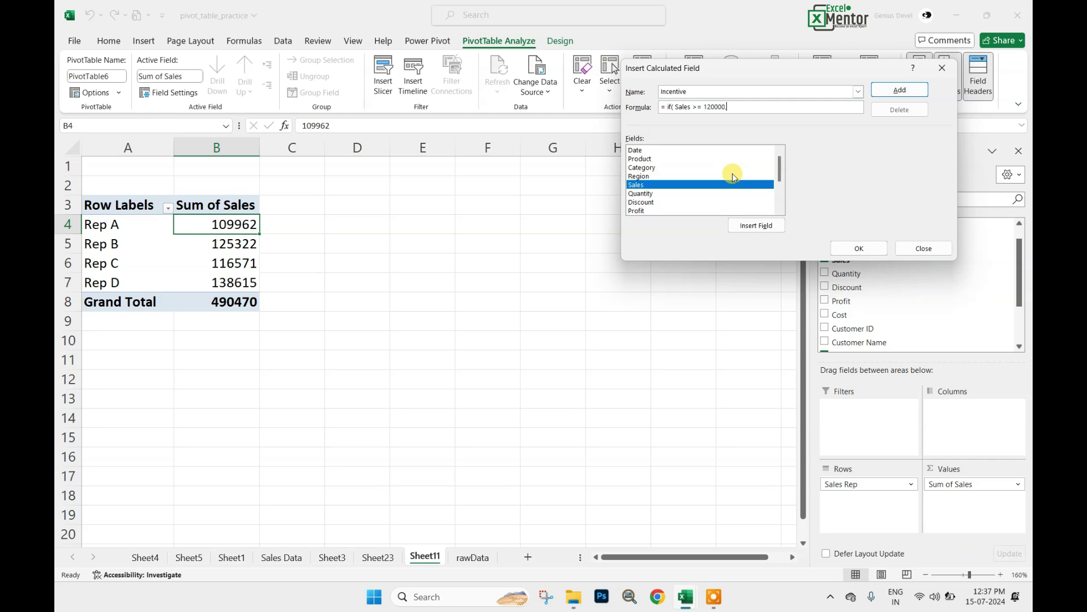
double_click(645, 186)
double_click(685, 181)
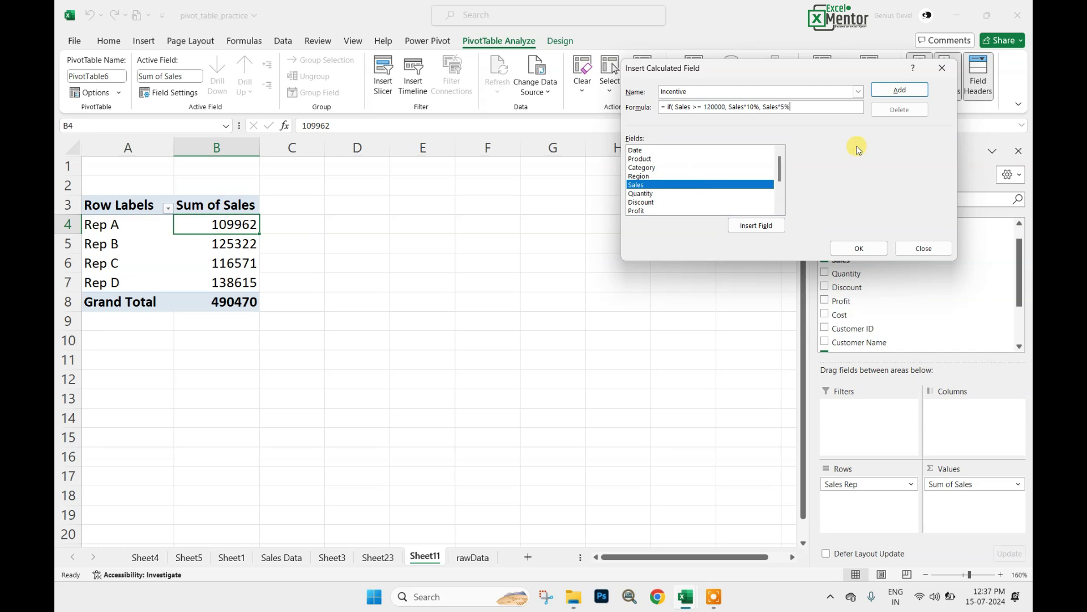
type(")")
Add the Incentive calculated field to the field list and insert it into the pivot table.
left_click(900, 90)
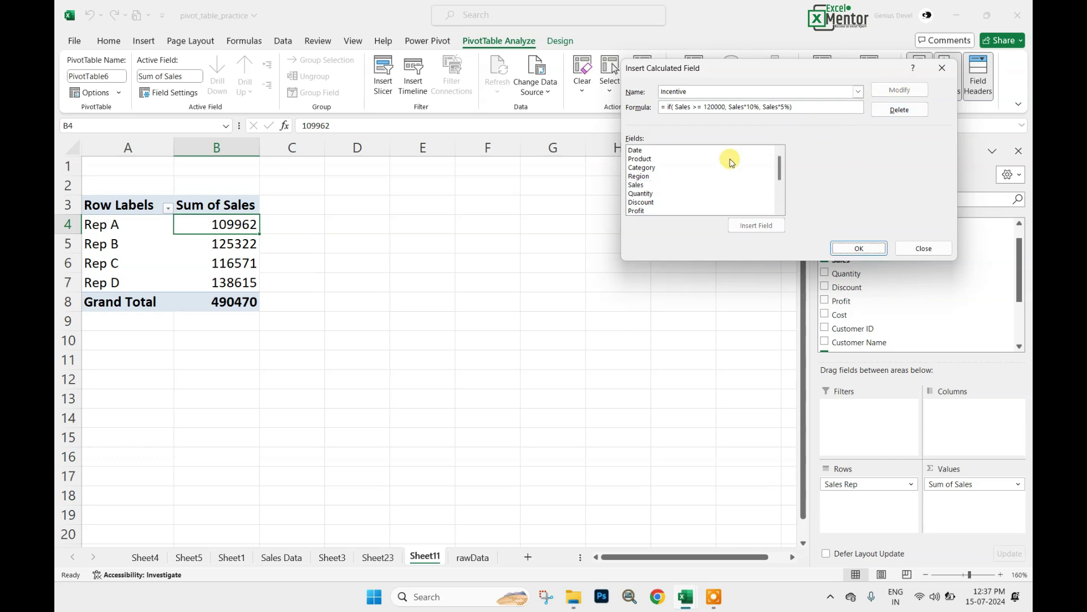
scroll(707, 197, "down", 3)
left_click(649, 212)
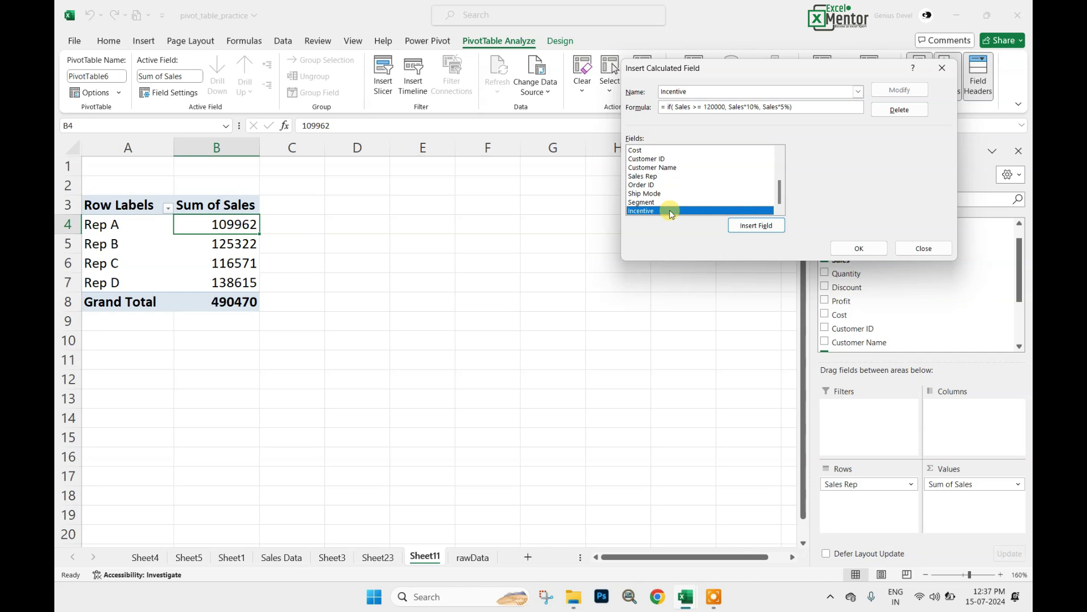
left_click(861, 249)
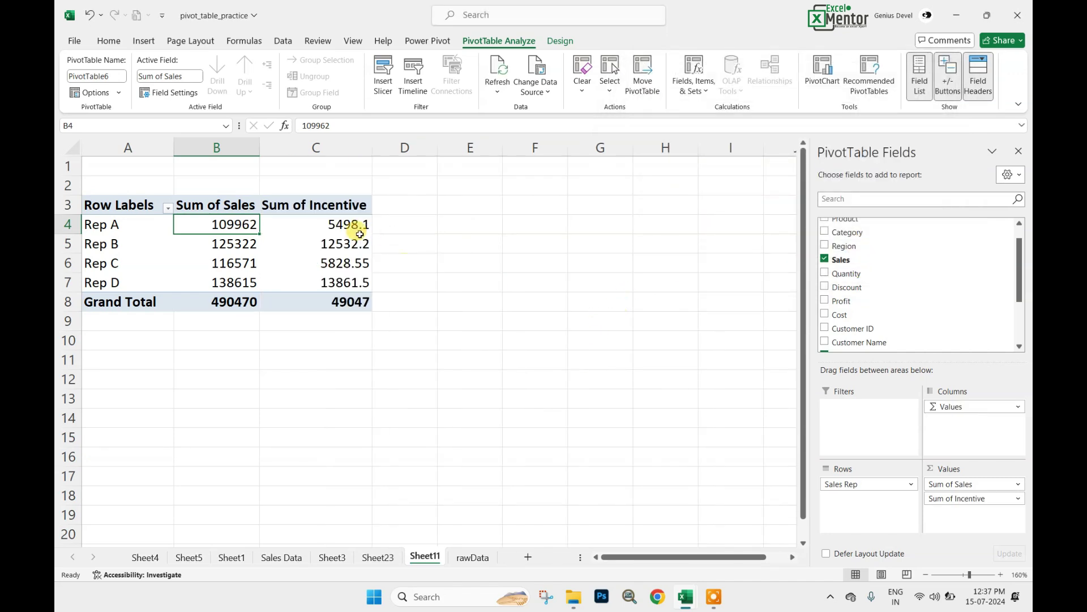
In cell E4, calculate 5% of Rep A's pivot table sales to check that rep's incentive.
left_click_drag(354, 225, 344, 279)
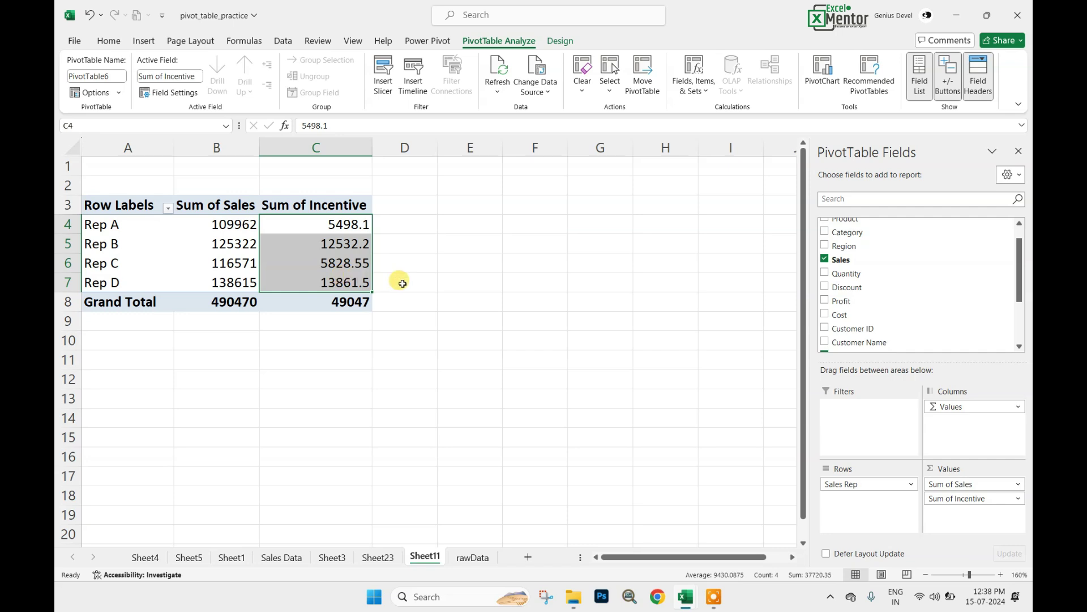
left_click(226, 224)
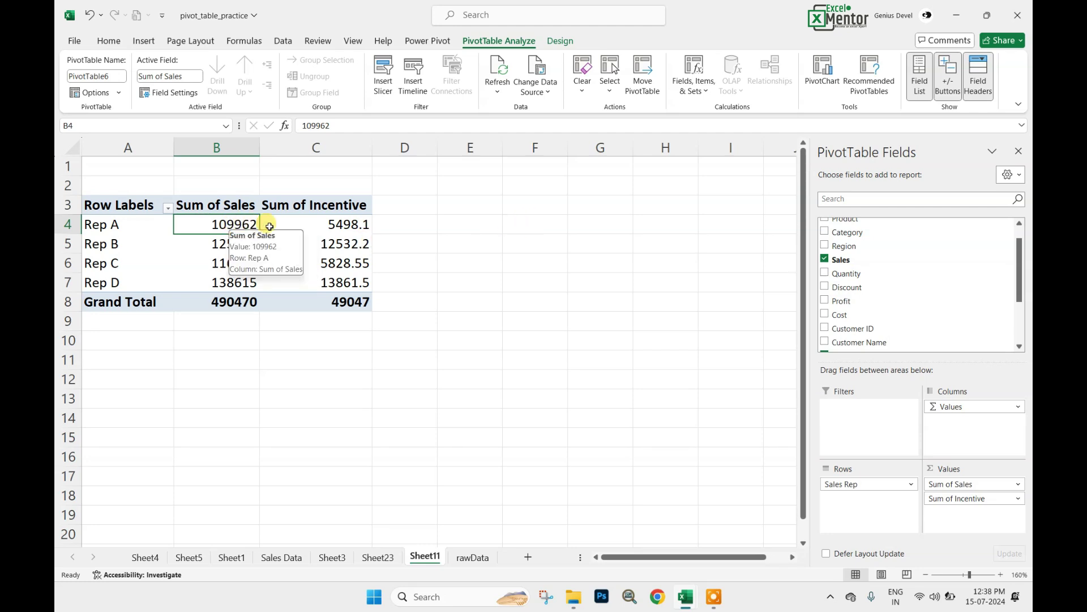
left_click(348, 224)
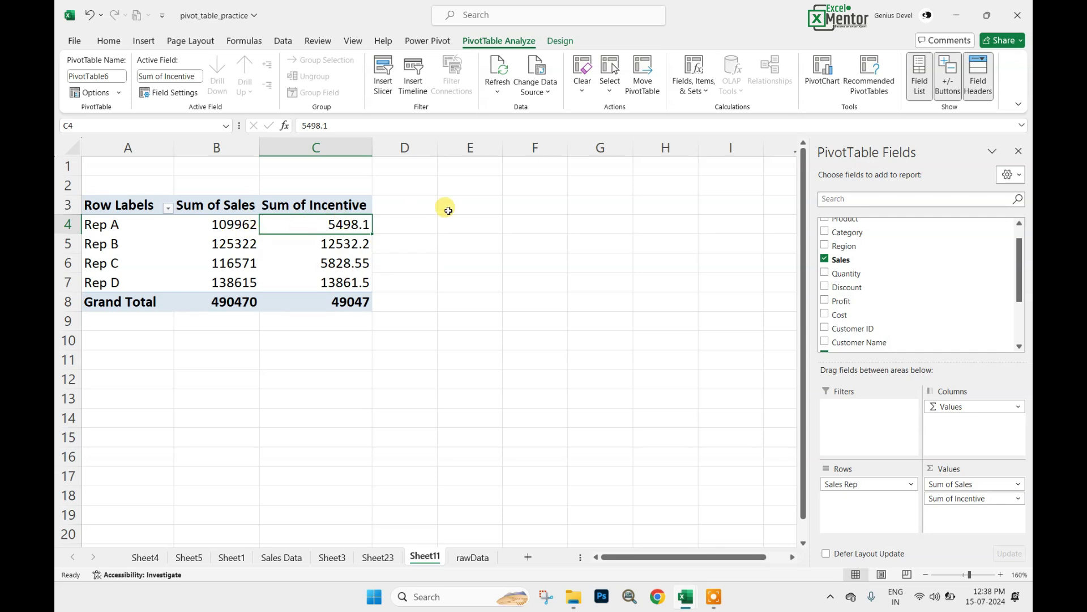
left_click(487, 224)
type("=")
left_click(229, 224)
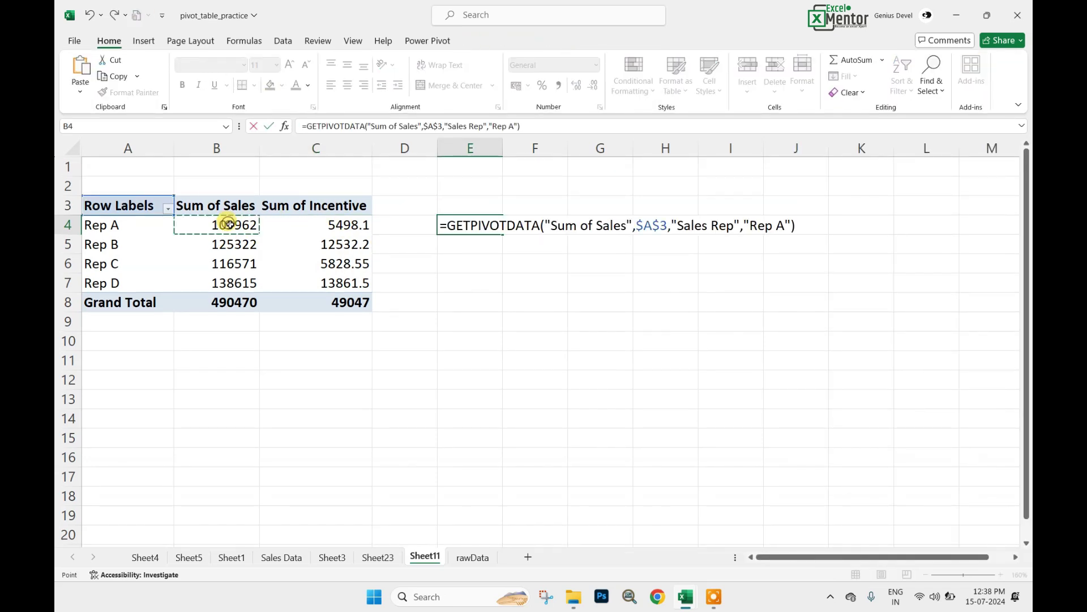
type("*")
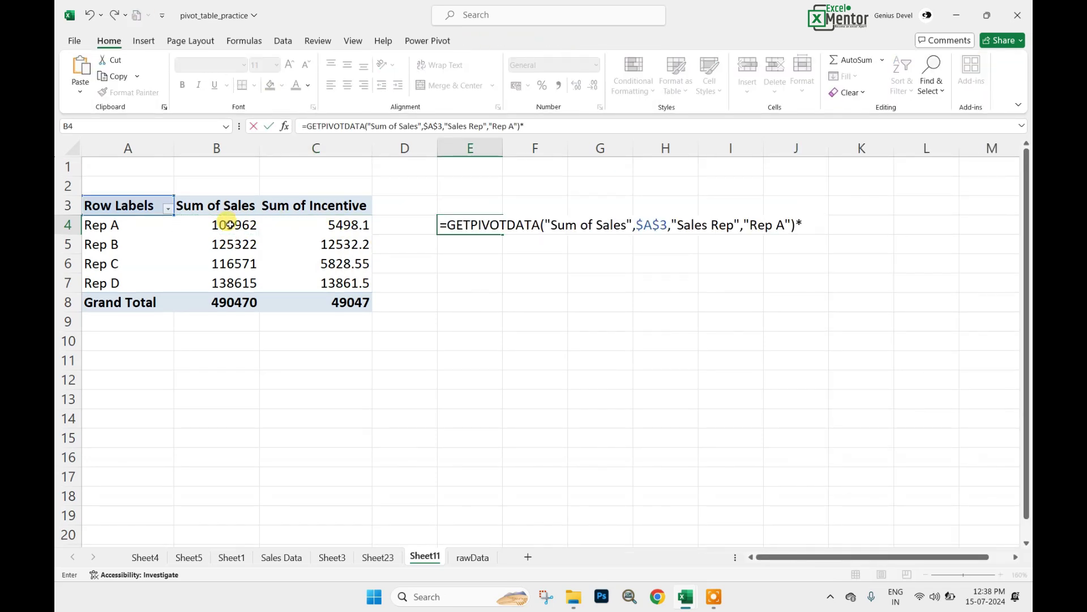
type("1")
type("5%")
key("Return")
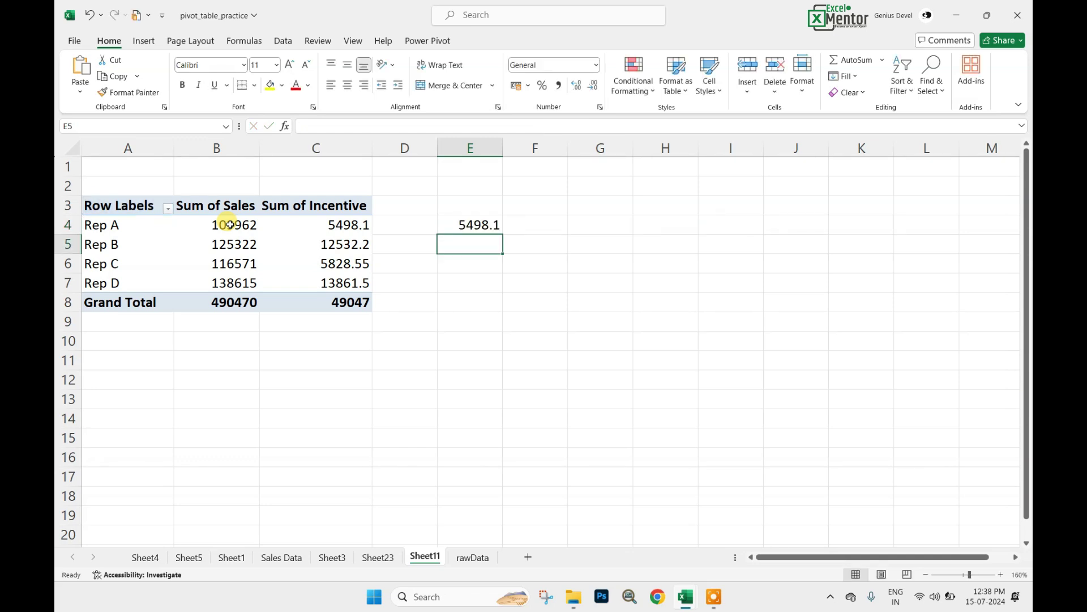
left_click(453, 224)
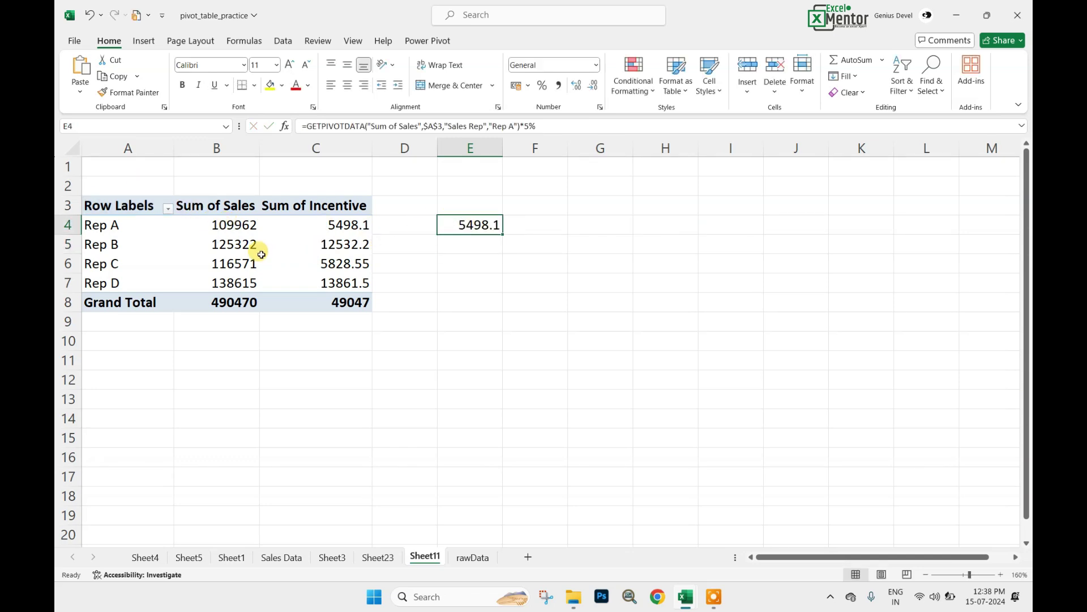
Compare the sales and incentives of Rep B and Rep D, and inspect the grand total of the incentives.
left_click(235, 244)
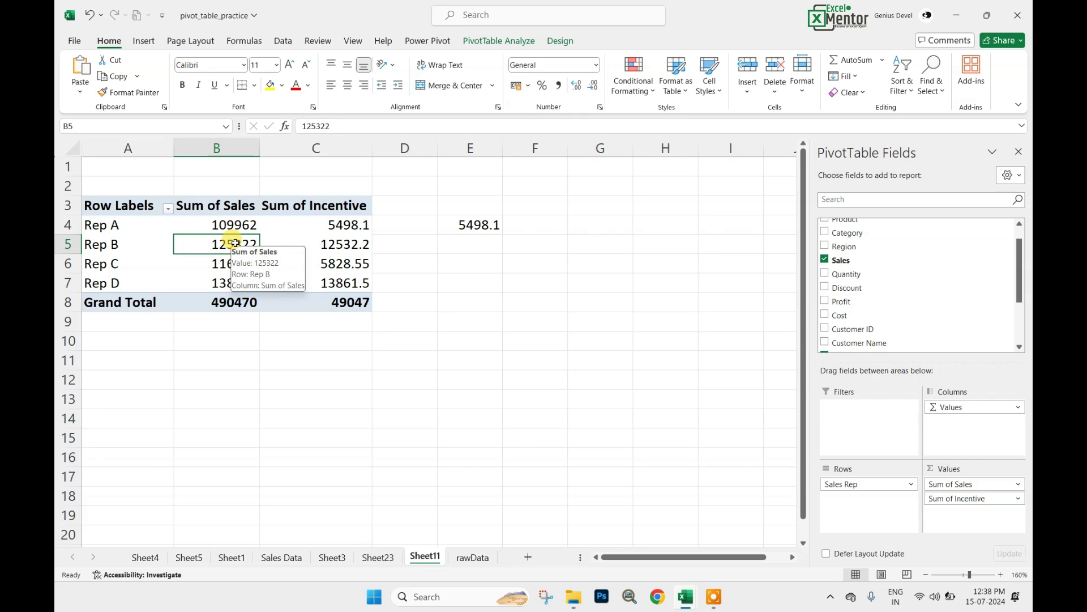
left_click(361, 247)
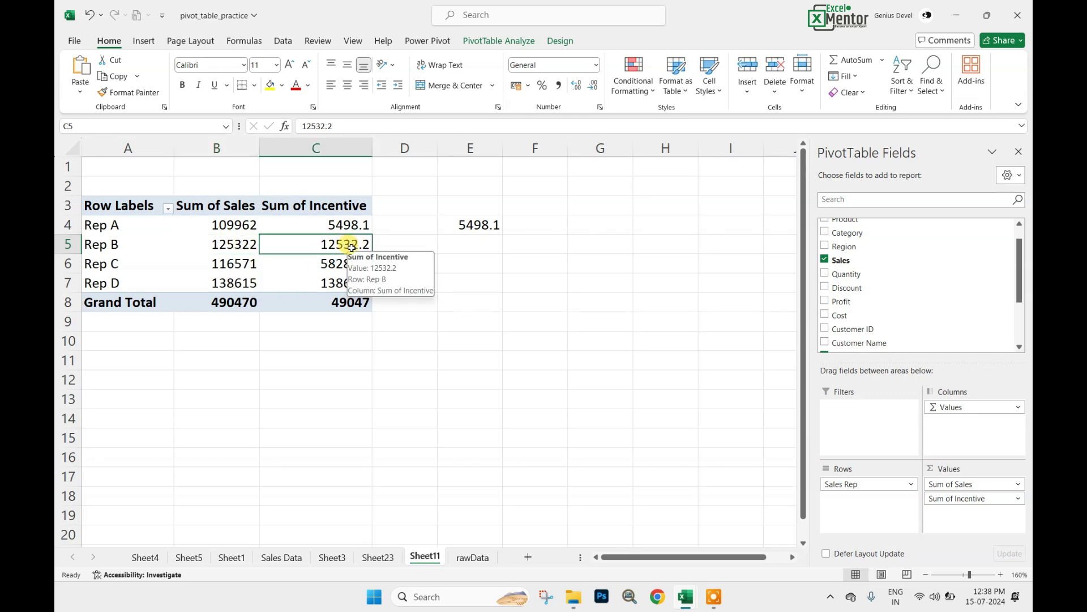
left_click(236, 285)
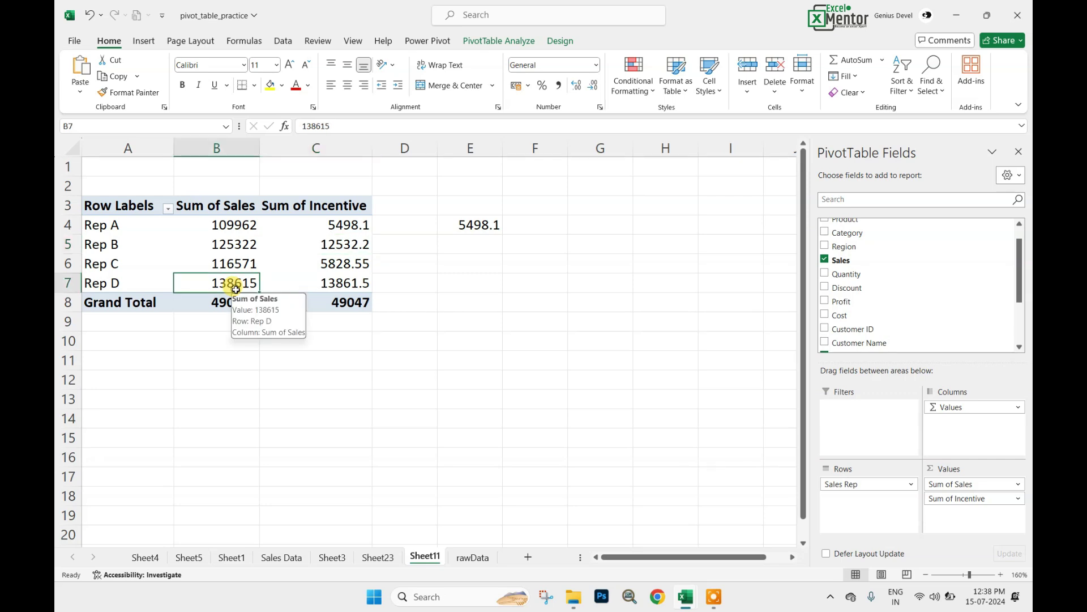
left_click(351, 283)
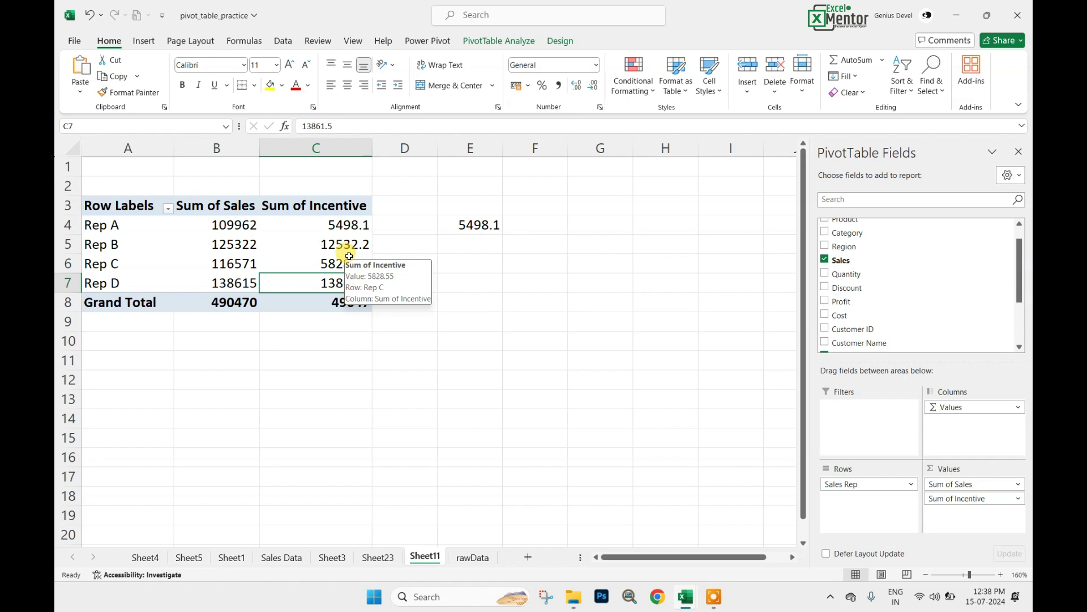
left_click(338, 317)
left_click(338, 303)
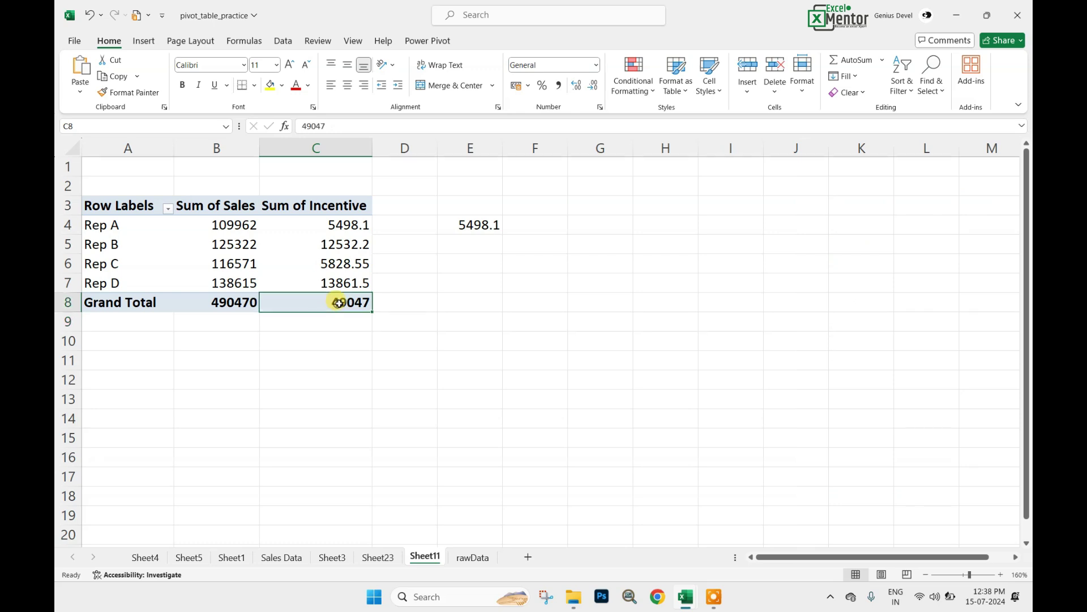
left_click_drag(364, 311, 365, 316)
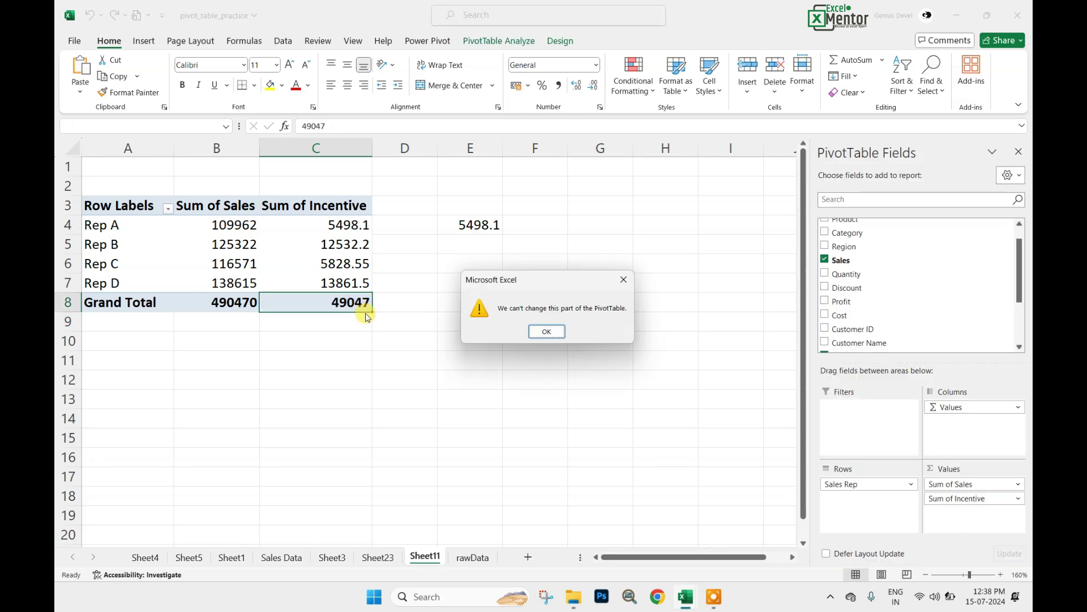
left_click(546, 331)
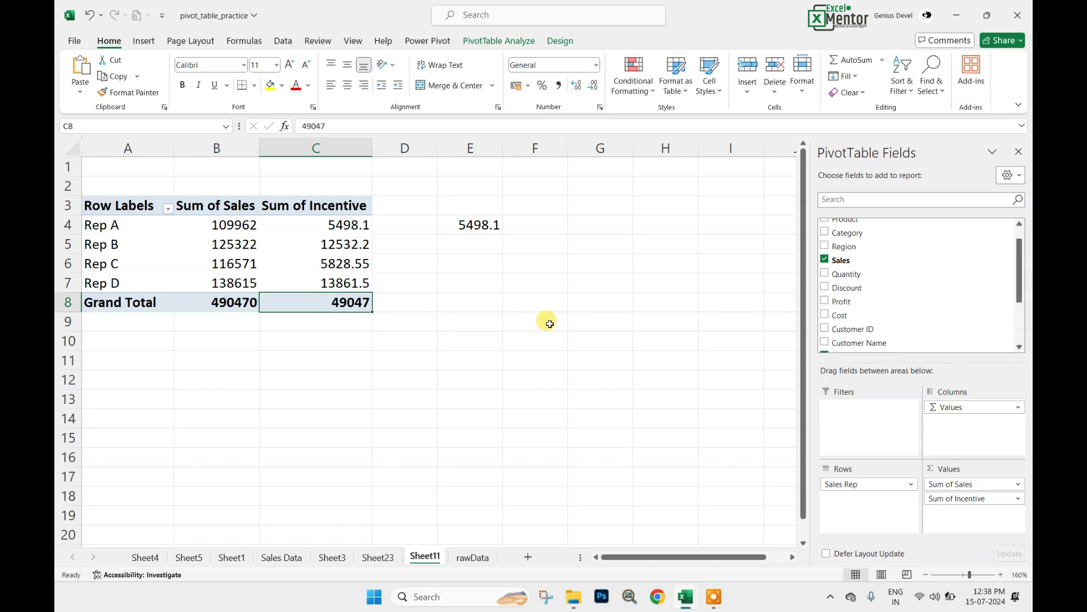
Clear the check calculation from cell E4 and review Rep B's incentive against the sales total.
left_click(474, 227)
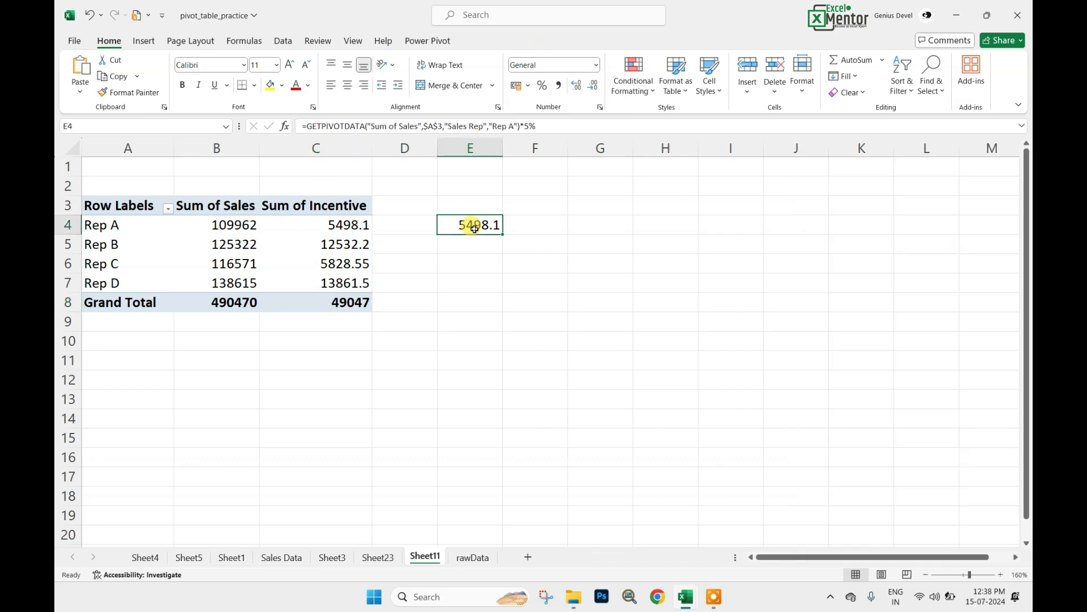
left_click(352, 247)
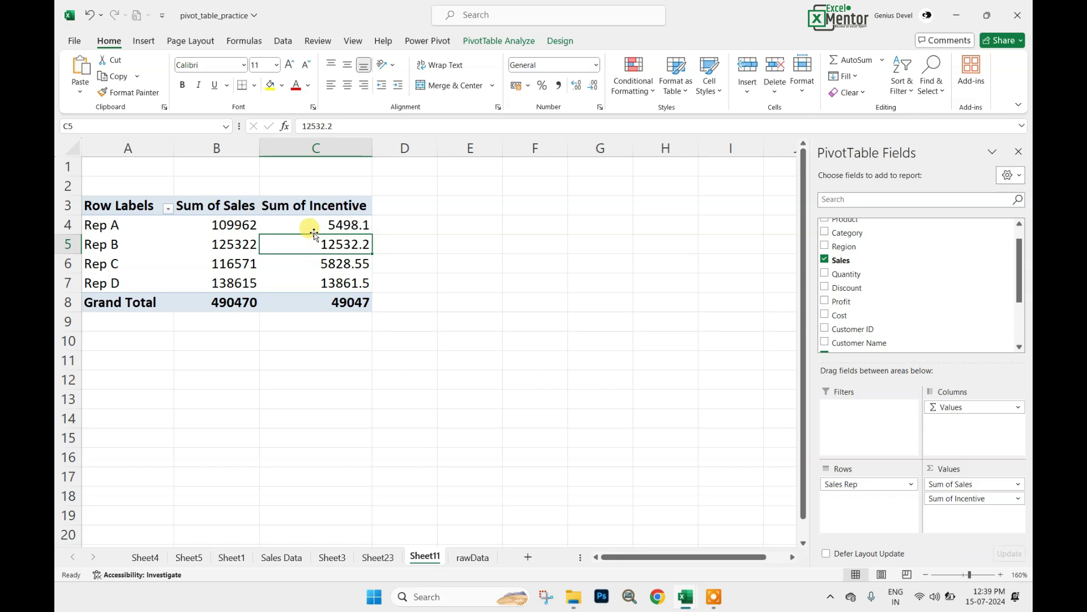
left_click_drag(146, 223, 360, 289)
left_click(338, 245)
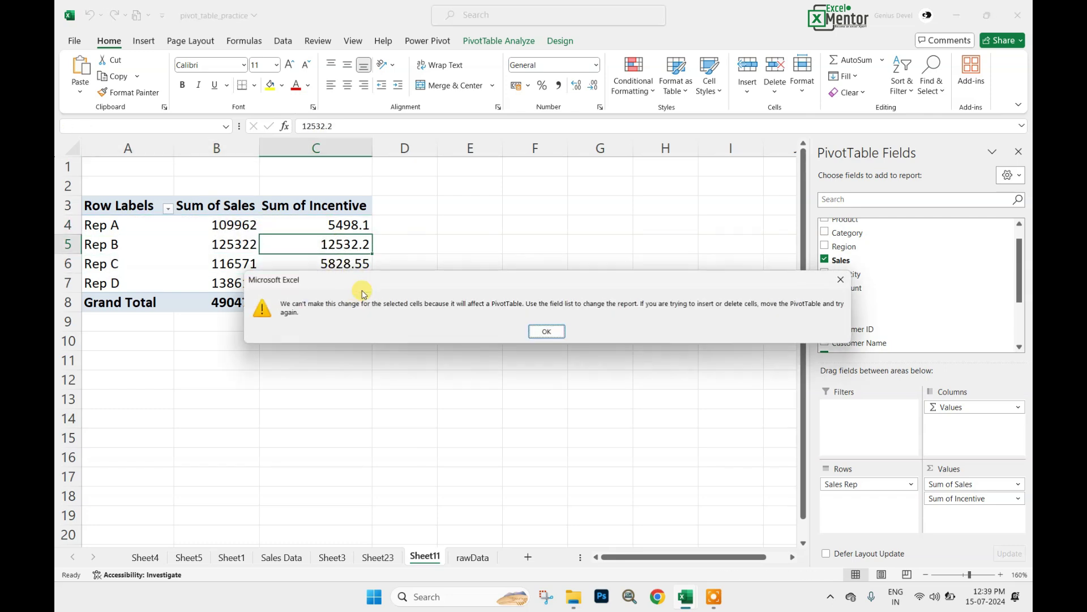
left_click(549, 332)
left_click(233, 248)
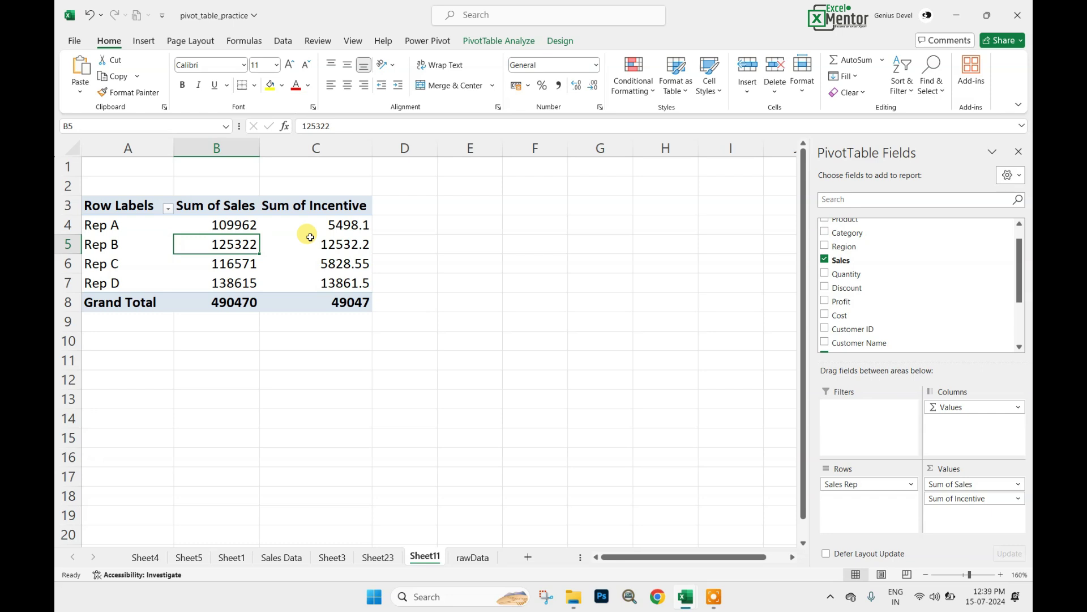
mouse_move(310, 237)
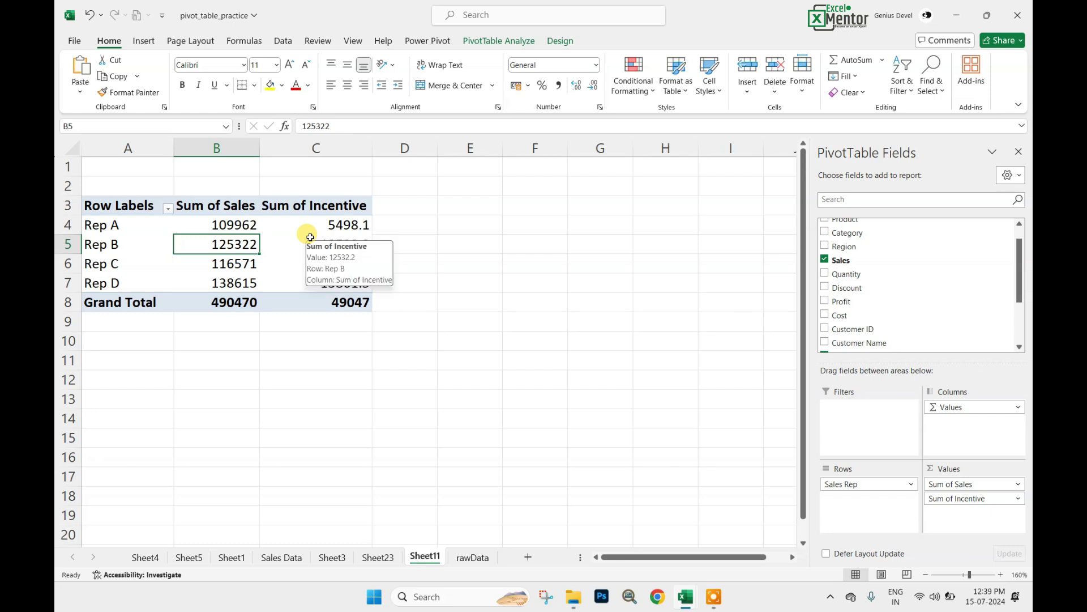